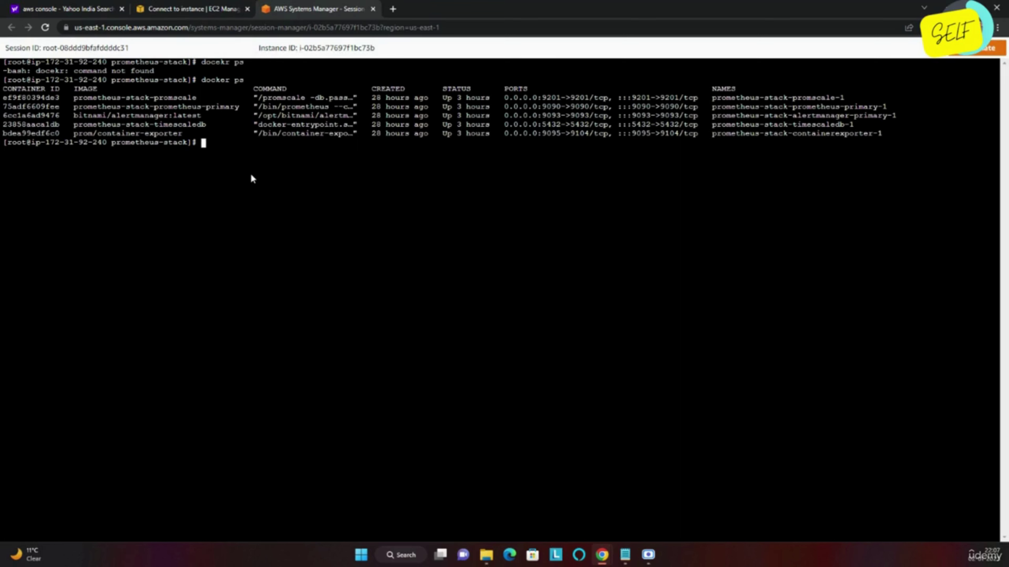
# List the project folder with ll, then tear down the Prometheus stack with docker-compose down.
pyautogui.write('ll')
pyautogui.press('Return')
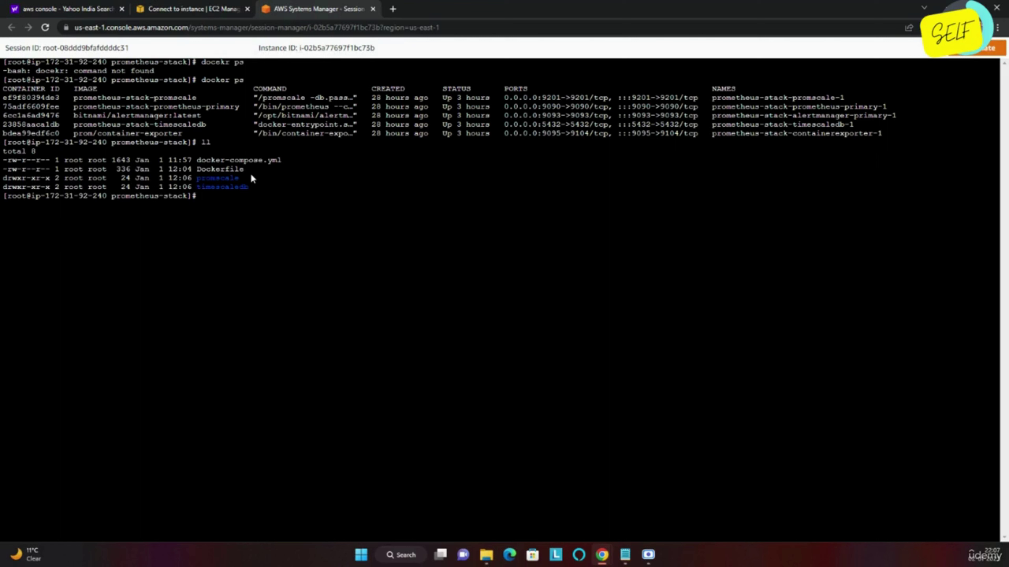
pyautogui.write('docker-compose down')
pyautogui.press('Return')
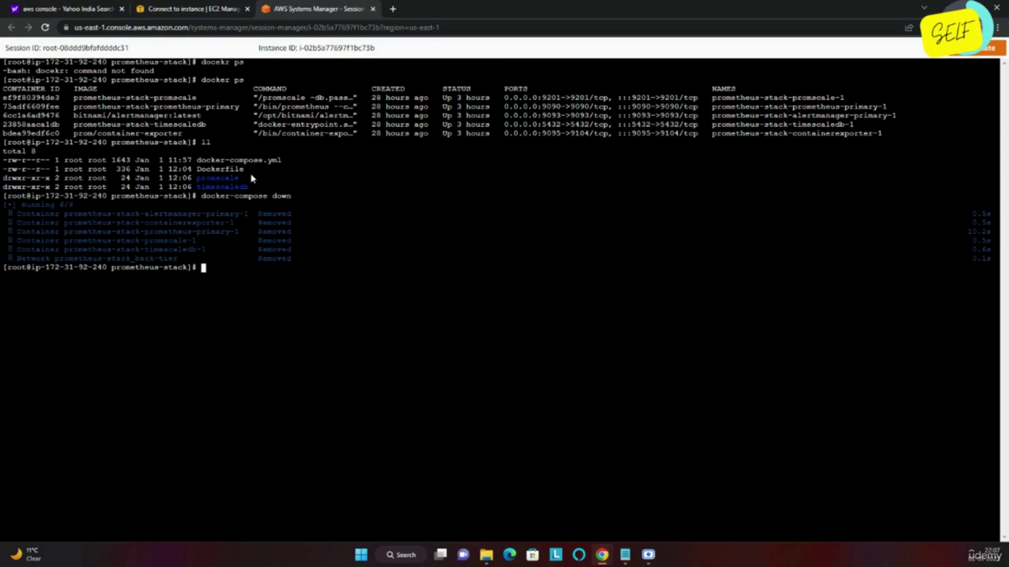
# Open docker-compose.yml in vim insert mode and add an unindented blank line after containerexporter.
pyautogui.write('view docker-')
pyautogui.press('Tab')
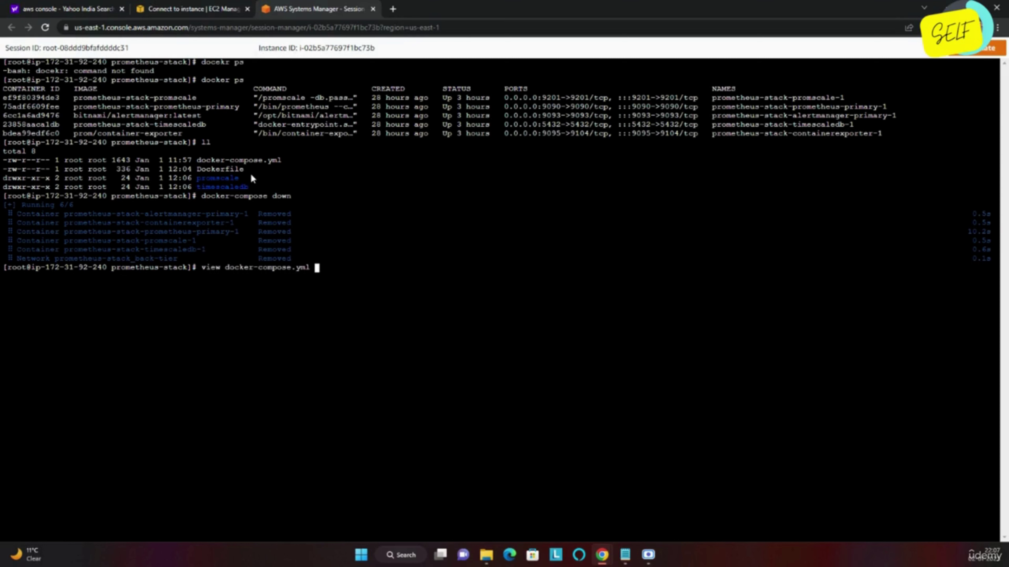
pyautogui.press('Return')
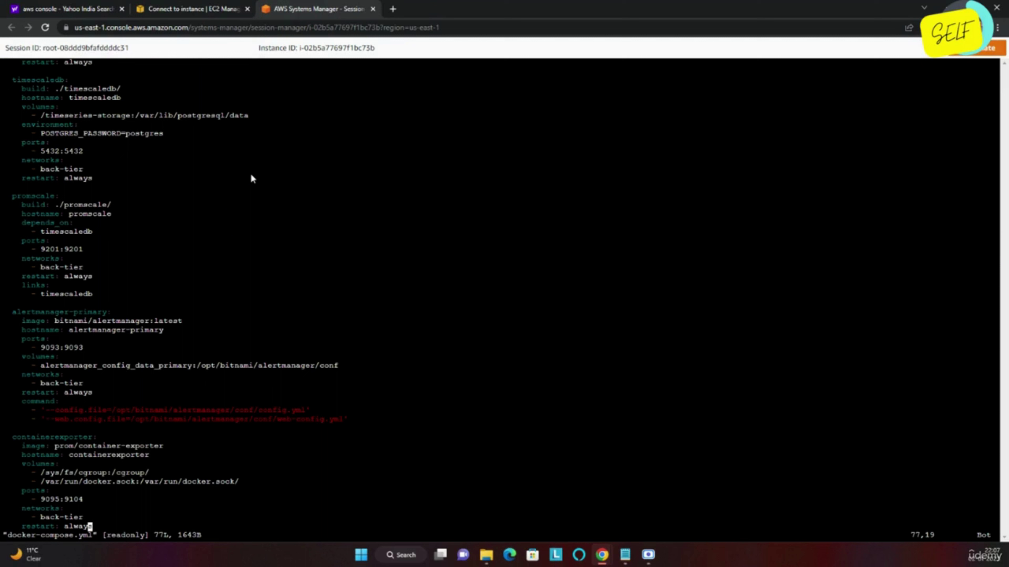
pyautogui.press('i')
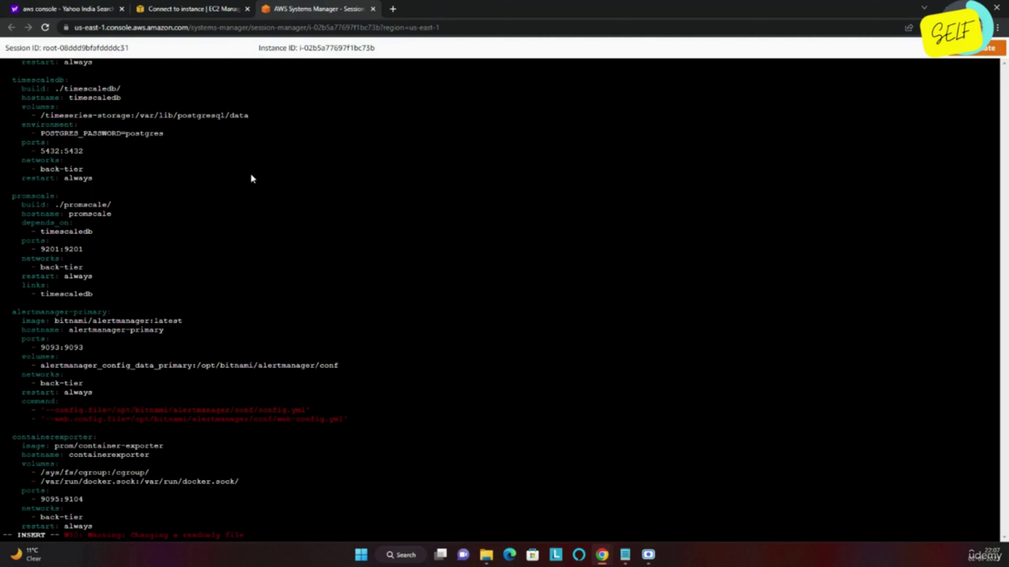
pyautogui.press('Return')
pyautogui.press('Return')
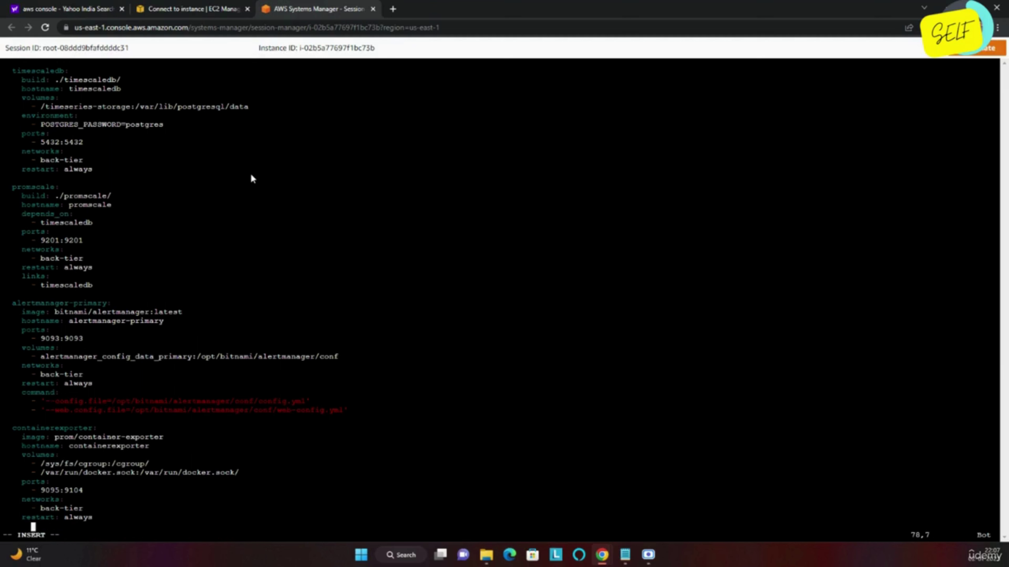
pyautogui.press('BackSpace')
pyautogui.press('BackSpace')
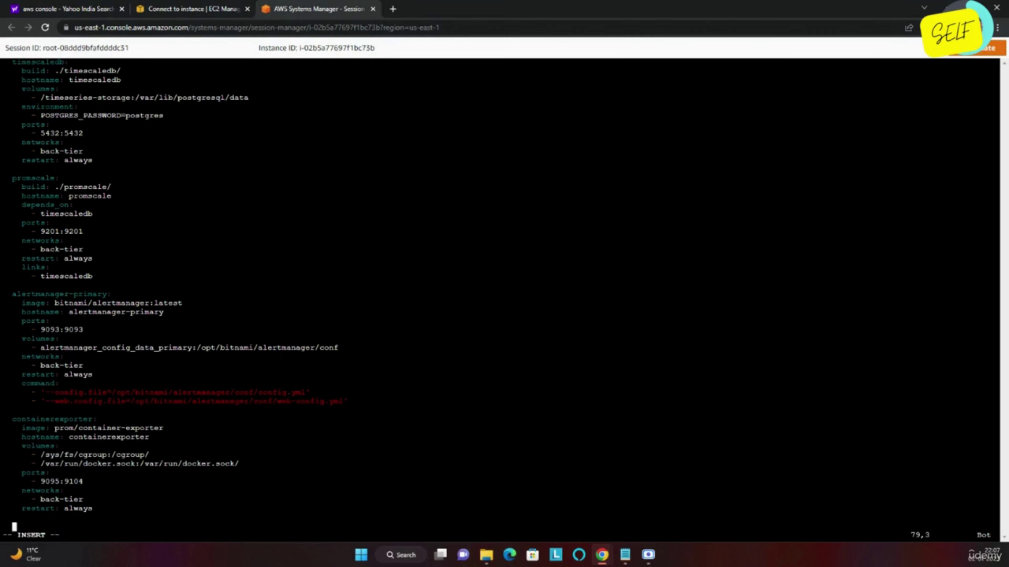
pyautogui.hotkey('alt', 'Tab')
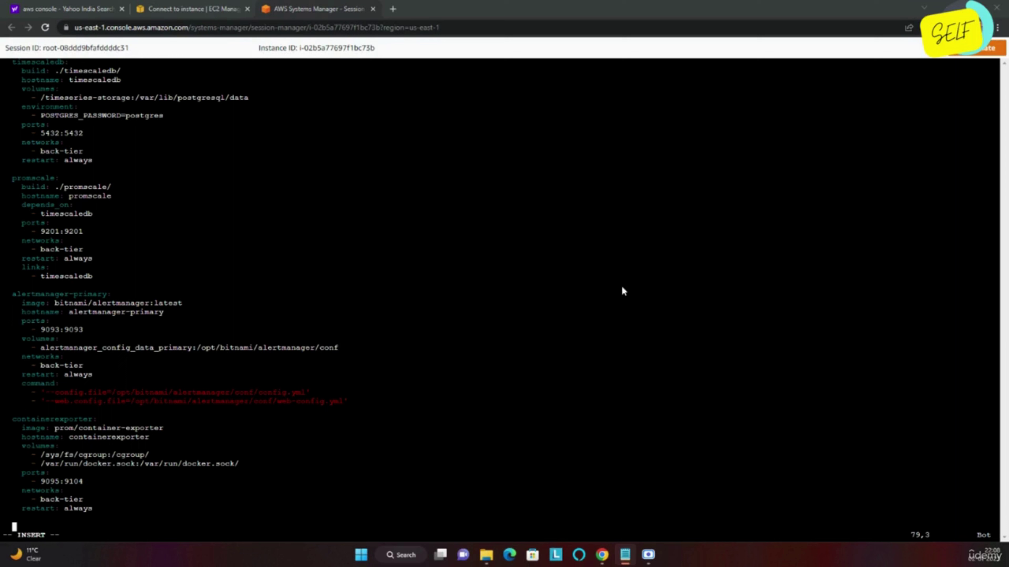
pyautogui.rightClick(483, 355)
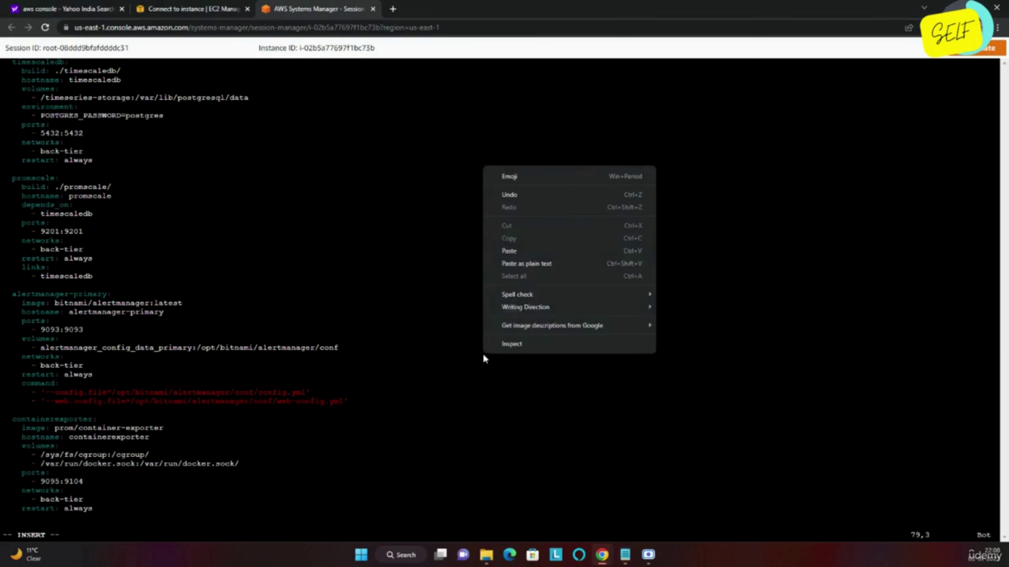
# Paste the grafana service block on port 3000:3000 and highlight its grafana_data volume and environment.
pyautogui.click(528, 250)
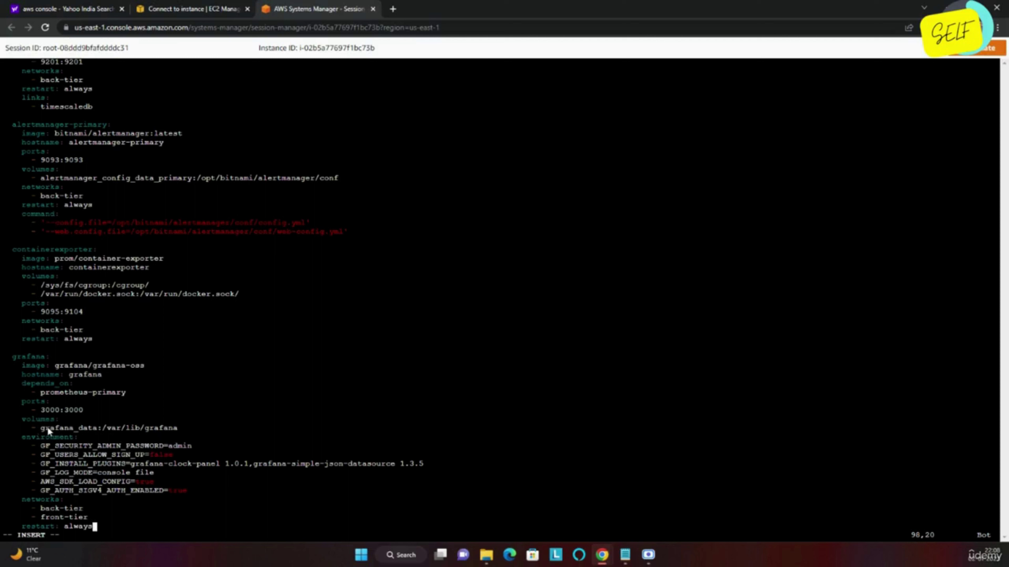
pyautogui.moveTo(40, 426); pyautogui.dragTo(94, 430)
pyautogui.moveTo(50, 447); pyautogui.dragTo(139, 486)
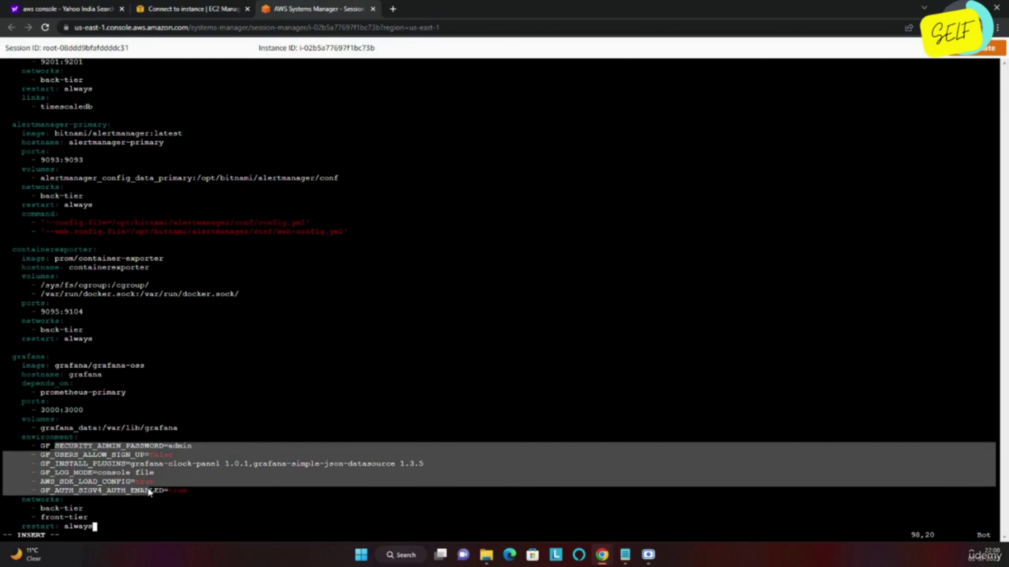
pyautogui.click(146, 491)
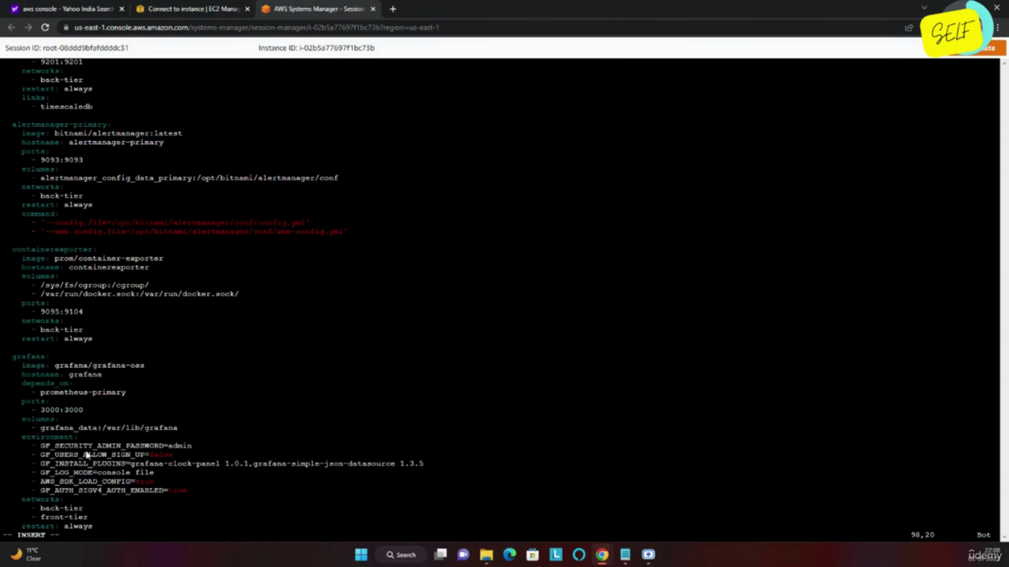
# Highlight the admin password and user sign-up settings in the grafana environment block.
pyautogui.moveTo(46, 445)
pyautogui.mouseDown()
pyautogui.moveTo(152, 446)
pyautogui.moveTo(57, 445)
pyautogui.mouseUp()
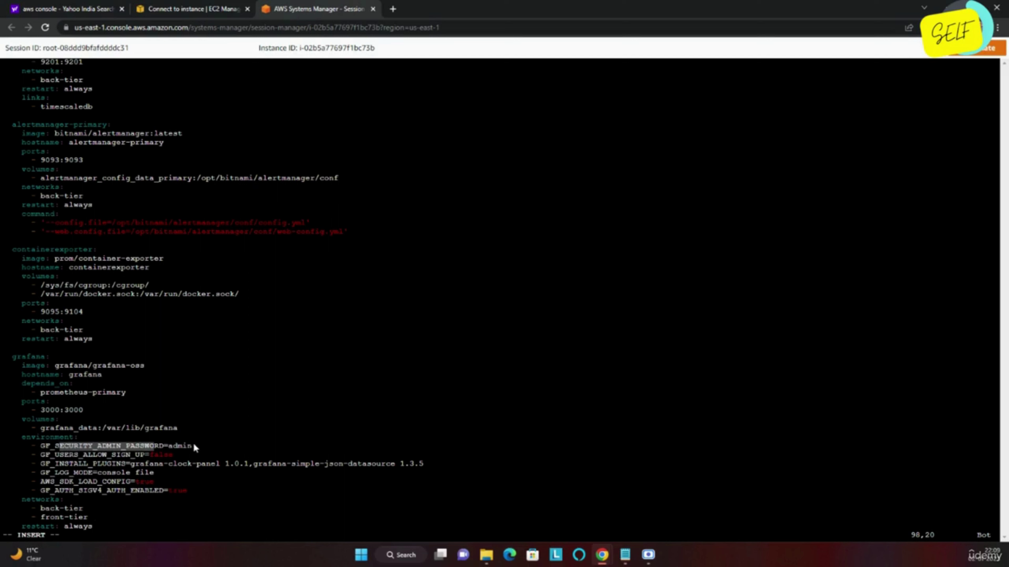
pyautogui.moveTo(194, 445); pyautogui.dragTo(135, 439)
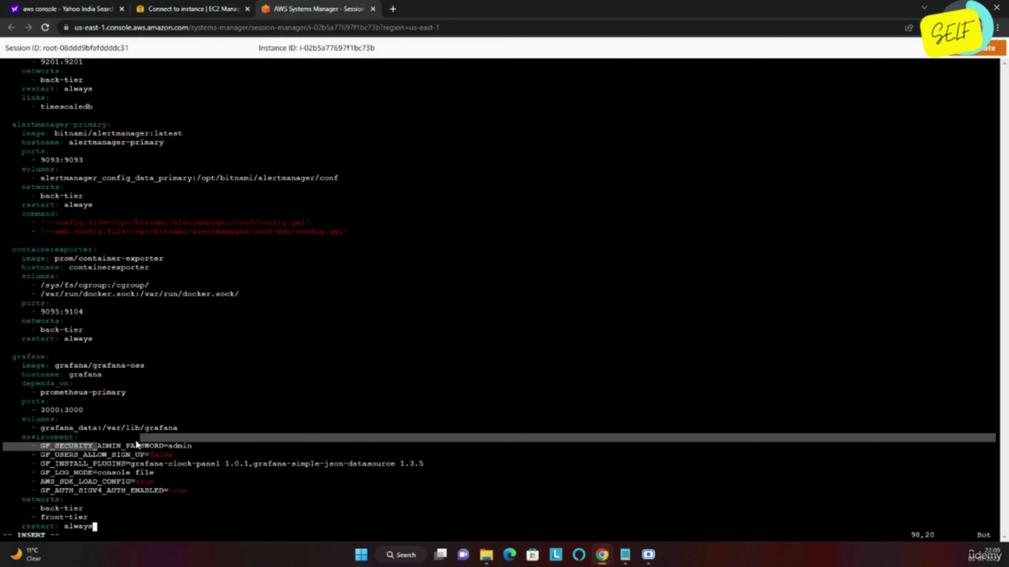
pyautogui.click(140, 446)
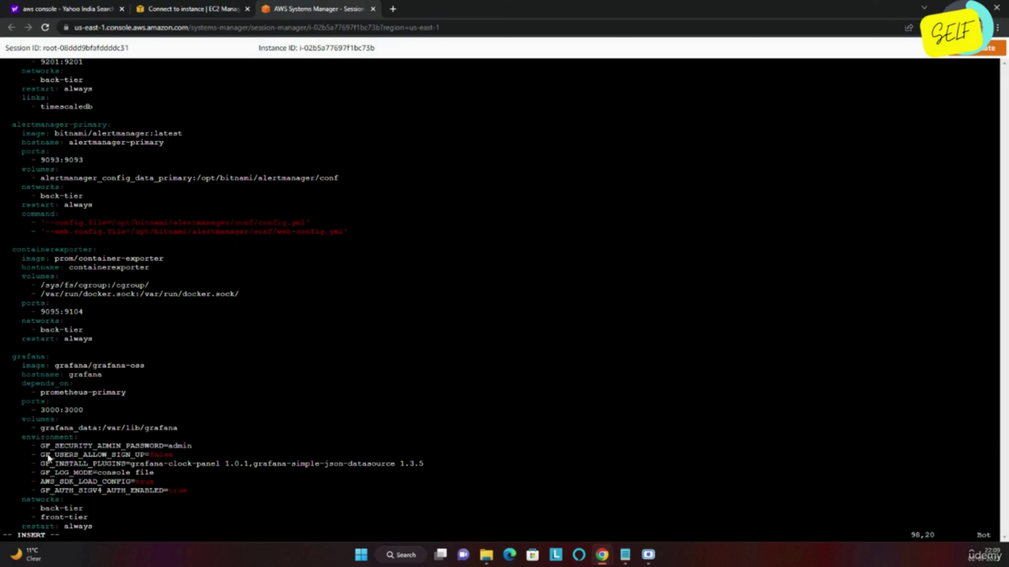
pyautogui.moveTo(48, 454); pyautogui.dragTo(167, 454)
pyautogui.click(153, 454)
pyautogui.moveTo(57, 463); pyautogui.dragTo(79, 463)
pyautogui.moveTo(143, 463); pyautogui.dragTo(298, 460)
pyautogui.tripleClick(298, 461)
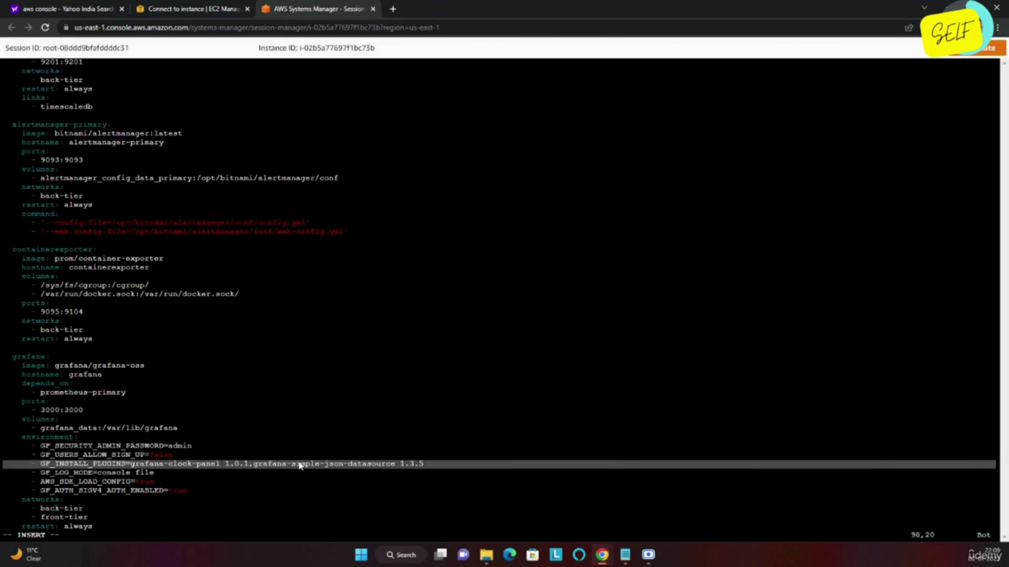
pyautogui.click(214, 459)
pyautogui.doubleClick(215, 462)
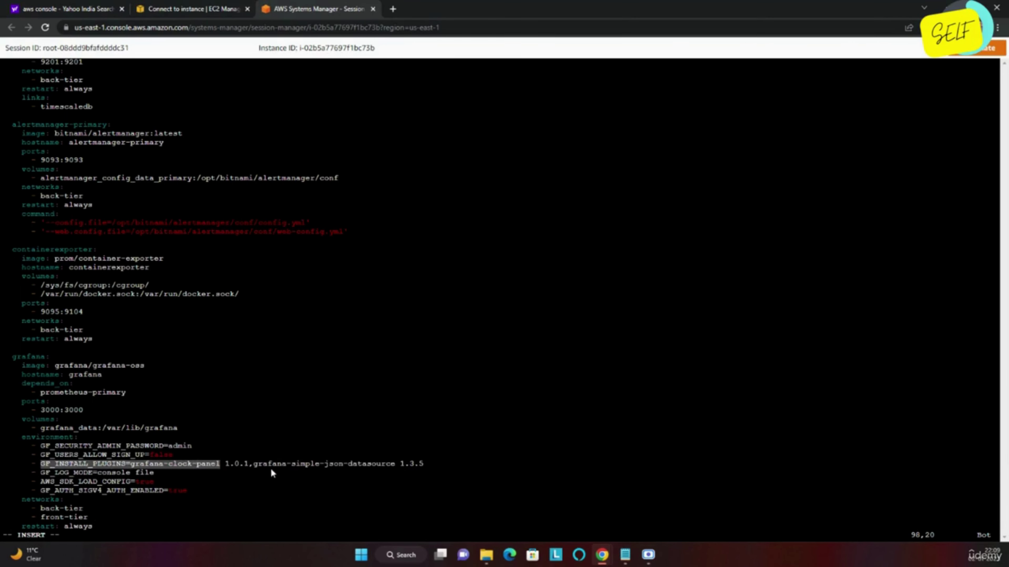
pyautogui.moveTo(287, 465); pyautogui.dragTo(383, 465)
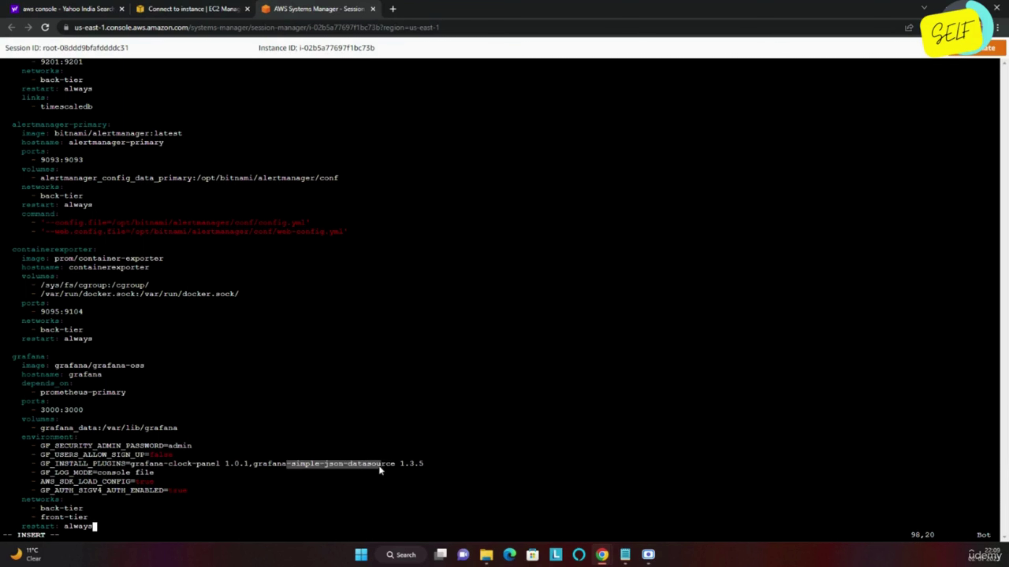
pyautogui.moveTo(143, 465); pyautogui.dragTo(222, 464)
pyautogui.click(222, 466)
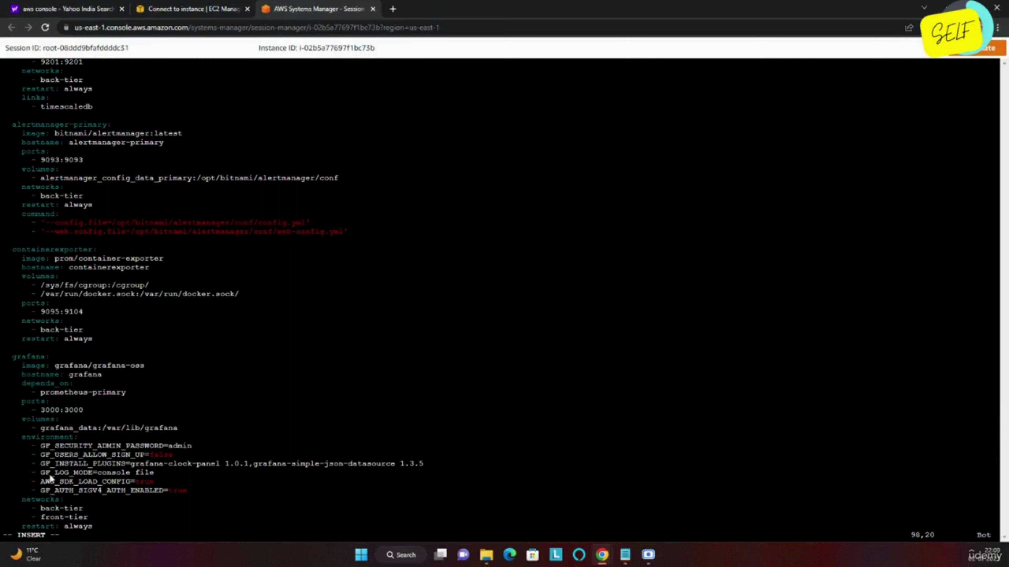
pyautogui.moveTo(49, 474); pyautogui.dragTo(85, 478)
pyautogui.moveTo(135, 473); pyautogui.dragTo(156, 473)
pyautogui.moveTo(73, 481); pyautogui.dragTo(155, 482)
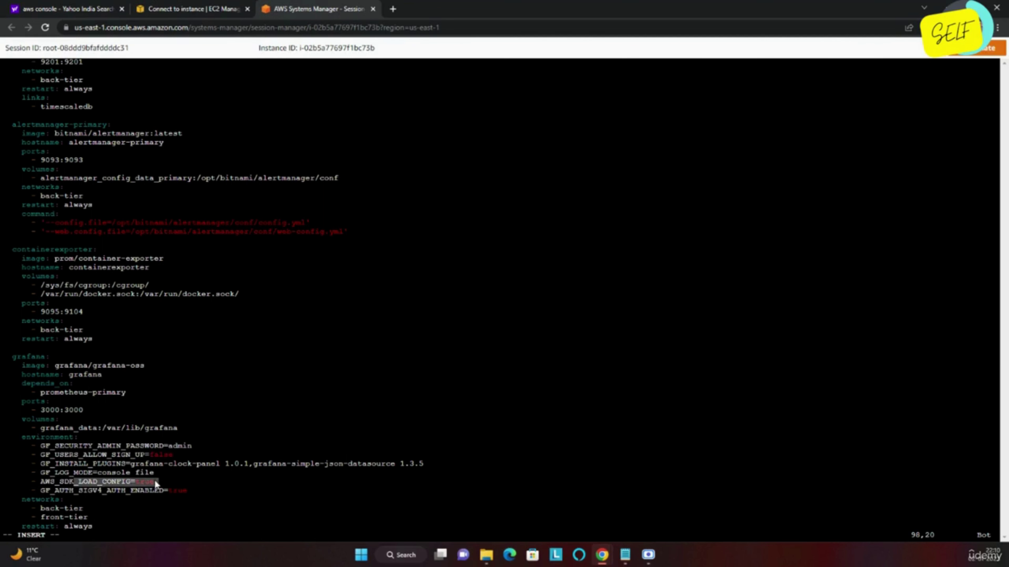
pyautogui.click(156, 482)
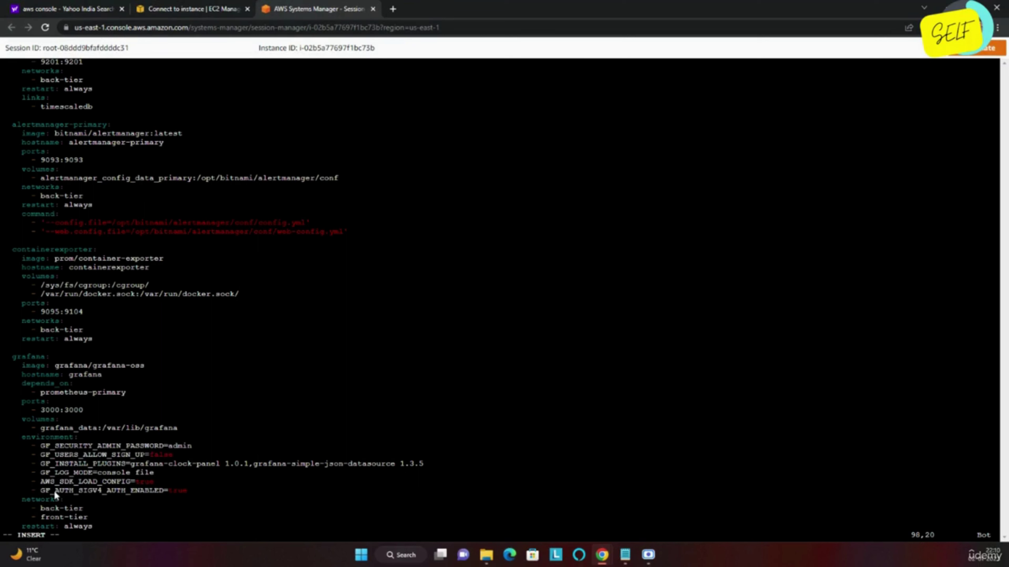
pyautogui.moveTo(54, 491); pyautogui.dragTo(140, 491)
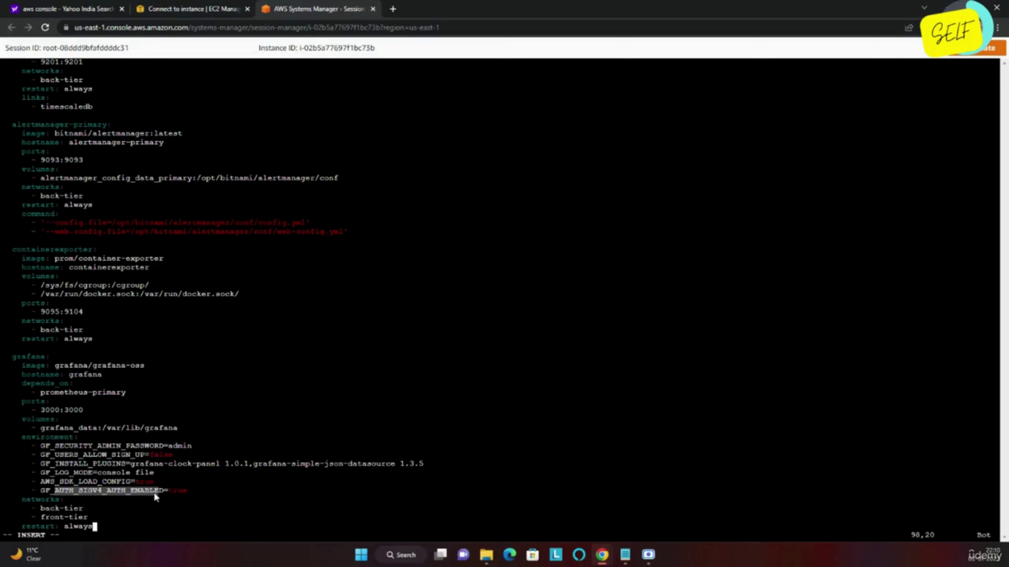
pyautogui.click(177, 490)
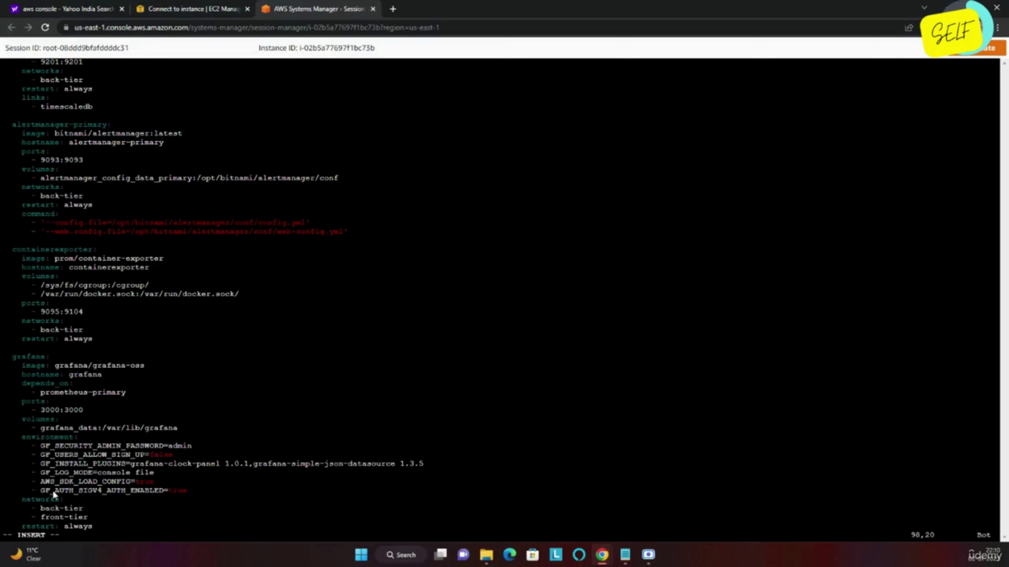
pyautogui.moveTo(53, 492); pyautogui.dragTo(140, 492)
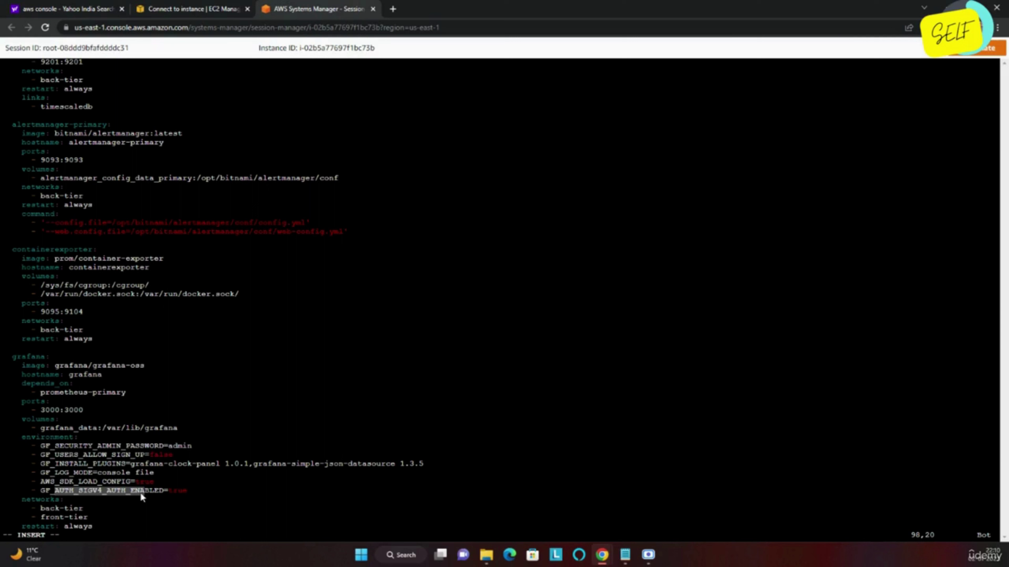
pyautogui.click(90, 492)
pyautogui.tripleClick(82, 491)
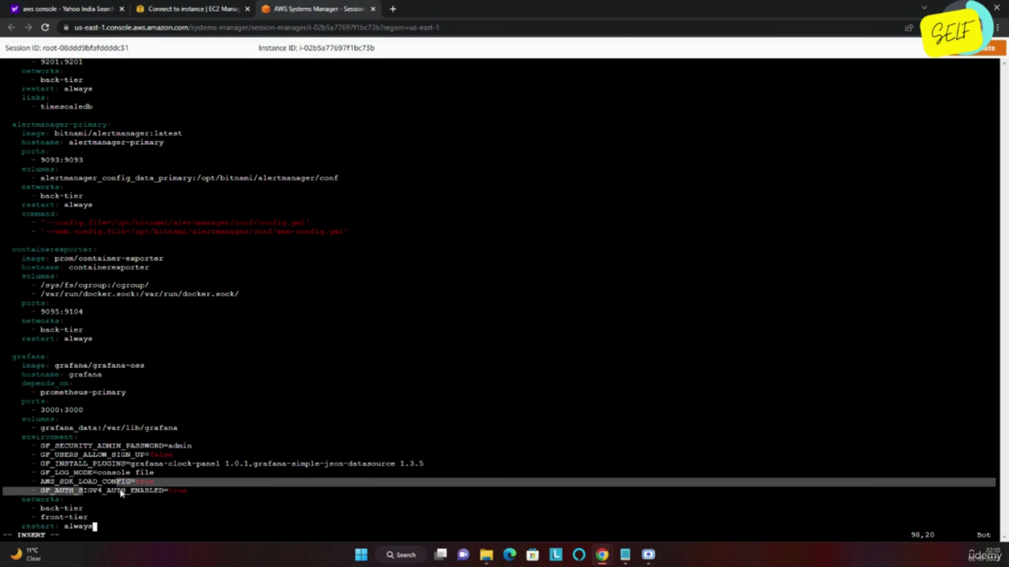
pyautogui.click(181, 492)
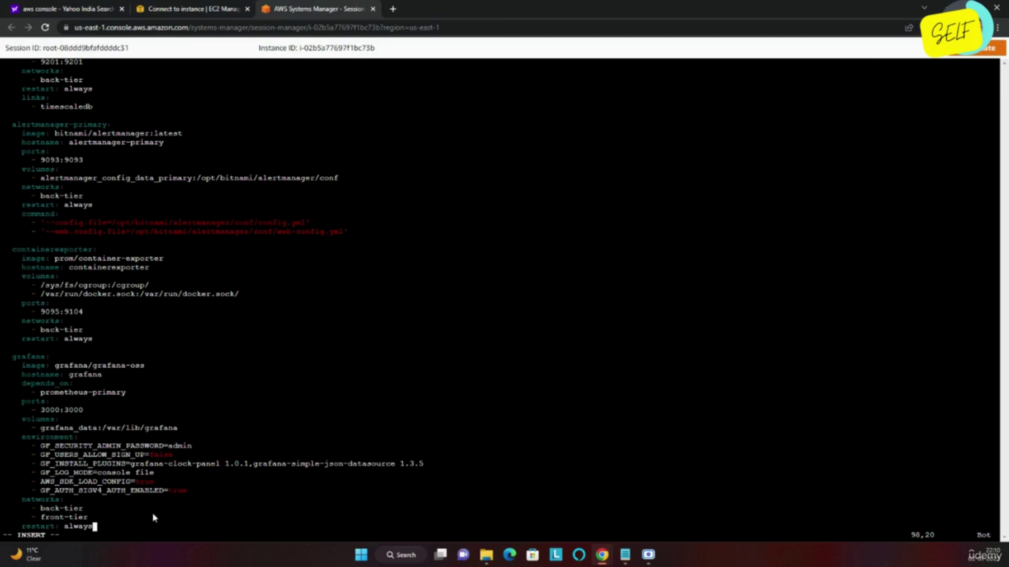
# Save docker-compose.yml with :wq! and run docker-compose up -d, which fails on undefined grafana_data.
pyautogui.press('Escape')
pyautogui.write(':wq!')
pyautogui.press('Return')
pyautogui.write('docker-c')
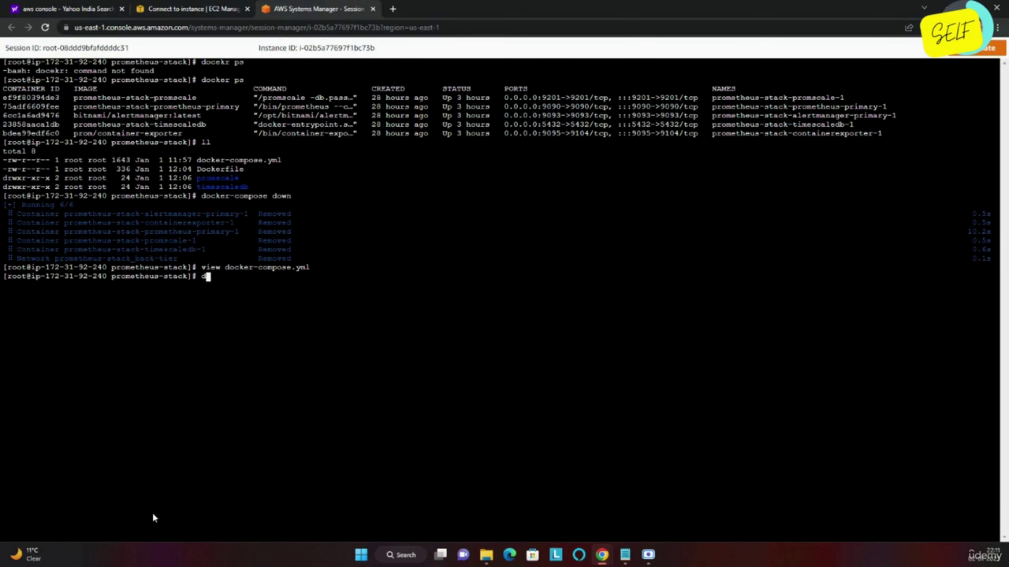
pyautogui.write('ompose ')
pyautogui.write('up -')
pyautogui.write('d')
pyautogui.press('Return')
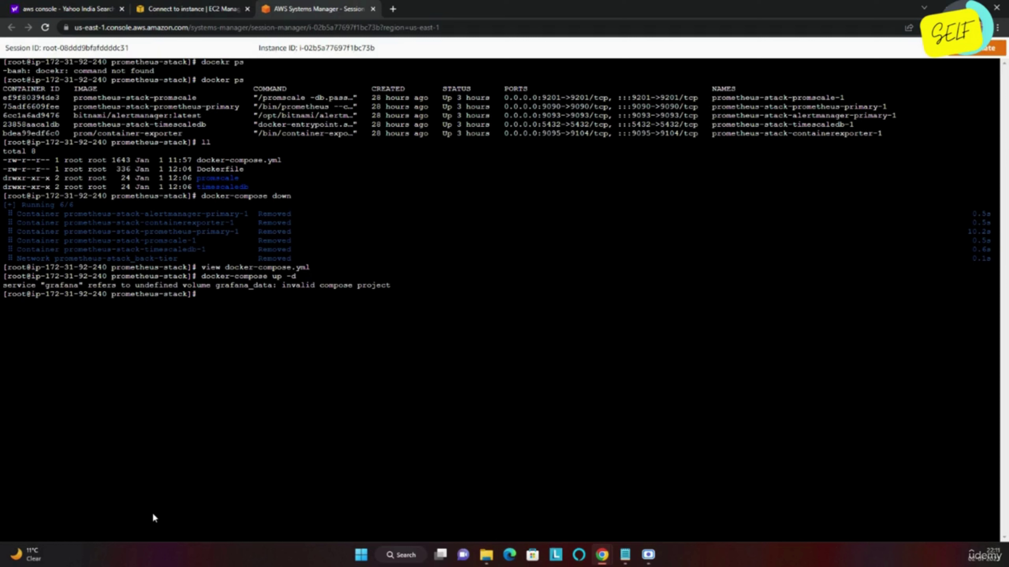
# Reopen docker-compose.yml with view to fix the missing volume.
pyautogui.press('Up')
pyautogui.hotkey('ctrl', 'u')
pyautogui.write('view docker-comp')
pyautogui.press('Tab')
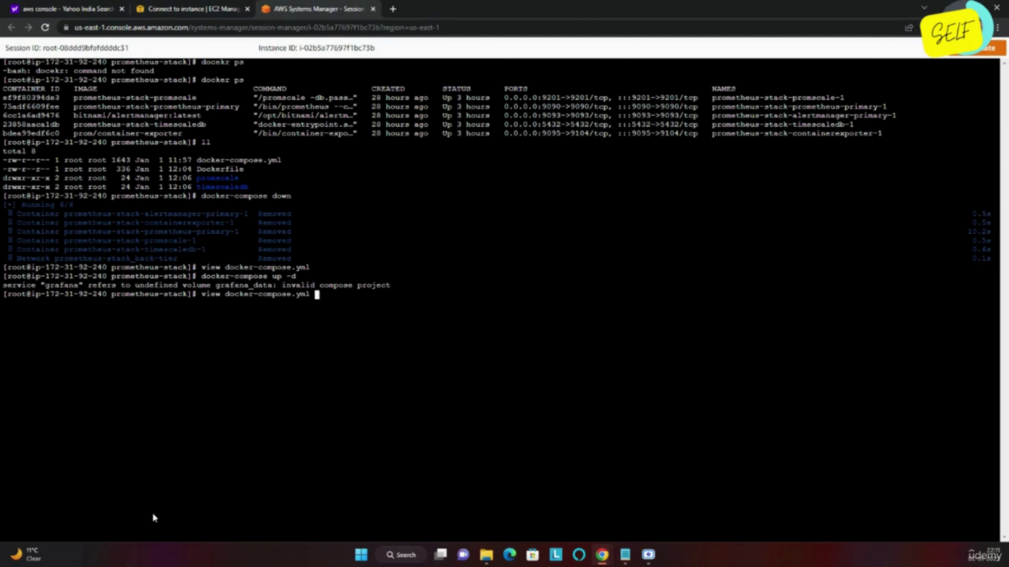
pyautogui.press('Return')
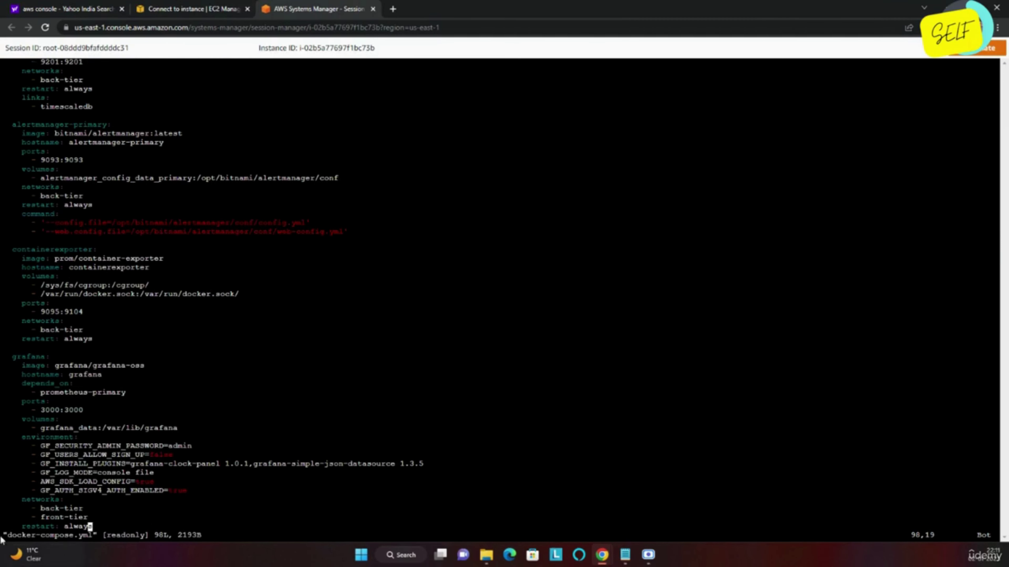
# Copy the grafana_data name and move to the top-level volumes list.
pyautogui.moveTo(40, 430); pyautogui.dragTo(94, 431)
pyautogui.rightClick(95, 432)
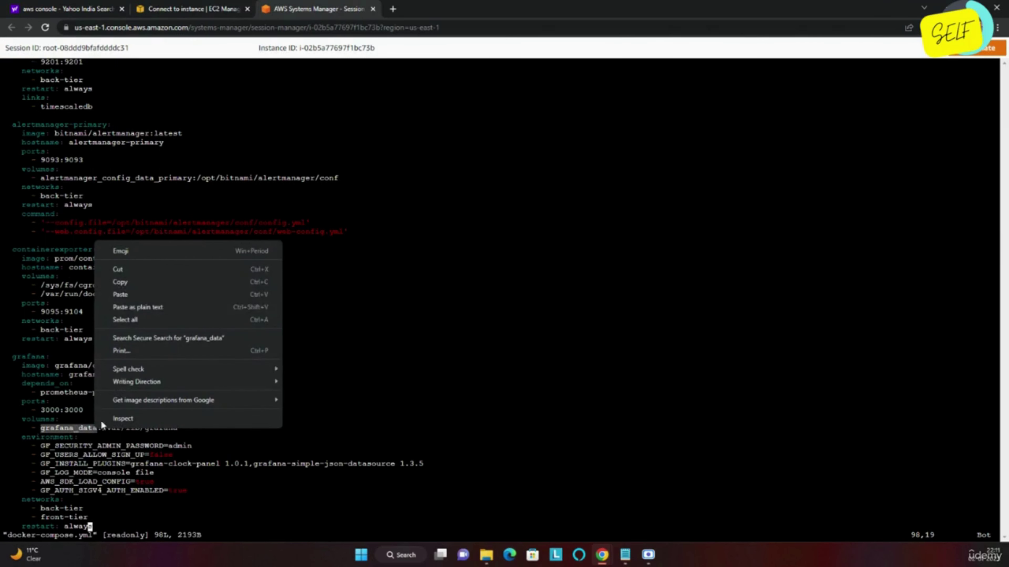
pyautogui.click(124, 285)
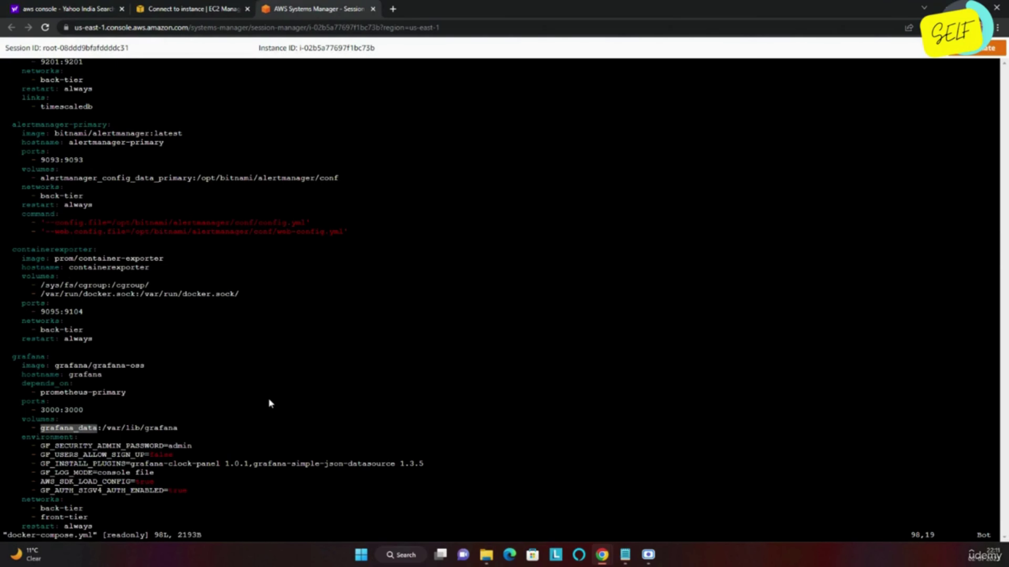
pyautogui.press('Up')
pyautogui.press('Up')
pyautogui.press('Up')
pyautogui.press('Up')
pyautogui.press('Up')
pyautogui.press('Up')
pyautogui.press('Up')
pyautogui.press('Up')
pyautogui.press('Up')
pyautogui.press('Up')
pyautogui.press('Up')
pyautogui.press('Up')
pyautogui.press('Up')
pyautogui.press('Up')
pyautogui.press('Up')
pyautogui.press('Up')
pyautogui.press('Up')
pyautogui.press('Up')
pyautogui.press('Up')
pyautogui.press('Up')
pyautogui.press('Up')
pyautogui.press('Up')
pyautogui.press('Up')
pyautogui.press('Up')
pyautogui.press('Up')
pyautogui.press('Up')
pyautogui.press('Up')
pyautogui.press('Up')
pyautogui.press('Up')
pyautogui.press('Up')
pyautogui.press('Up')
pyautogui.press('Up')
pyautogui.press('Up')
pyautogui.press('Up')
pyautogui.press('Up')
pyautogui.press('Up')
pyautogui.press('Up')
pyautogui.press('Up')
pyautogui.press('Up')
pyautogui.press('Up')
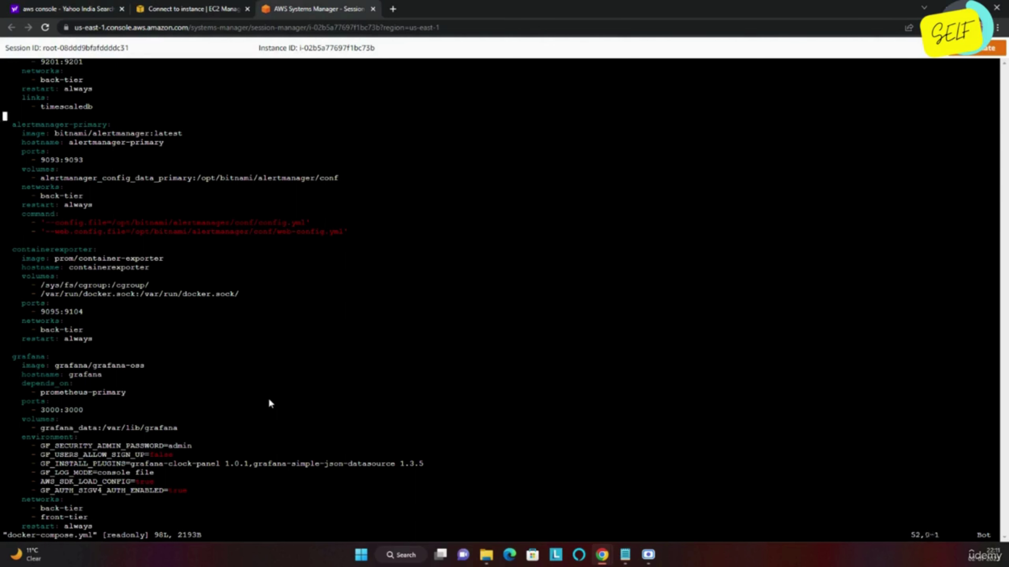
pyautogui.press('Up')
pyautogui.press('Up')
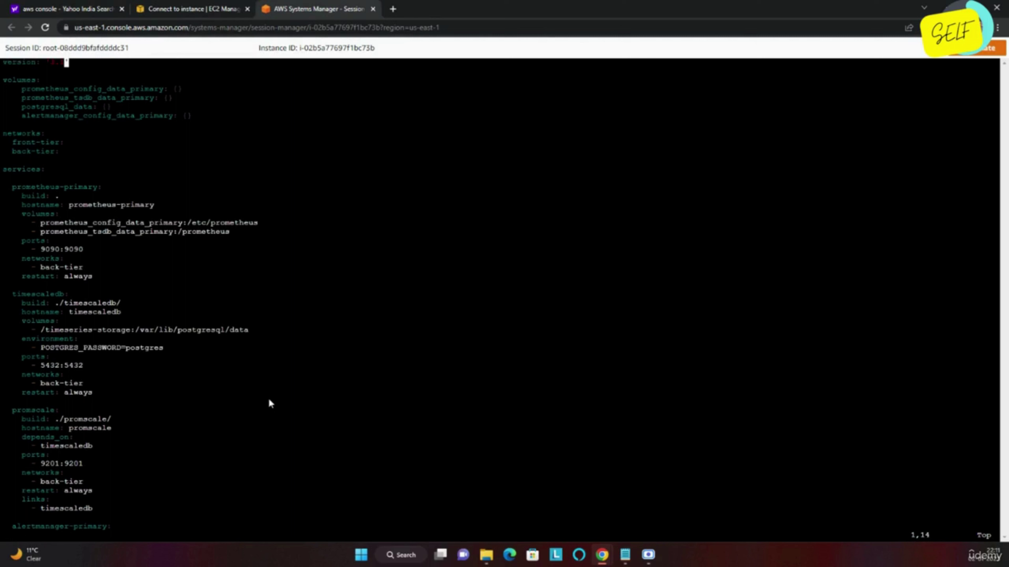
pyautogui.press('Down')
pyautogui.press('Down')
pyautogui.press('Down')
pyautogui.press('Down')
pyautogui.press('Down')
pyautogui.press('Down')
pyautogui.press('Right')
pyautogui.press('Right')
pyautogui.press('Right')
pyautogui.press('Right')
pyautogui.press('Right')
pyautogui.press('Right')
pyautogui.press('Right')
pyautogui.press('Right')
pyautogui.press('Right')
pyautogui.press('Right')
pyautogui.press('Right')
pyautogui.press('Right')
pyautogui.press('Right')
pyautogui.press('Right')
pyautogui.press('Right')
pyautogui.press('Right')
pyautogui.press('Right')
pyautogui.press('Right')
# Add 'grafana_data: {}' below the last volume and save the file with :wq!
pyautogui.press('Right')
pyautogui.press('Right')
pyautogui.press('Right')
pyautogui.press('i')
pyautogui.press('Right')
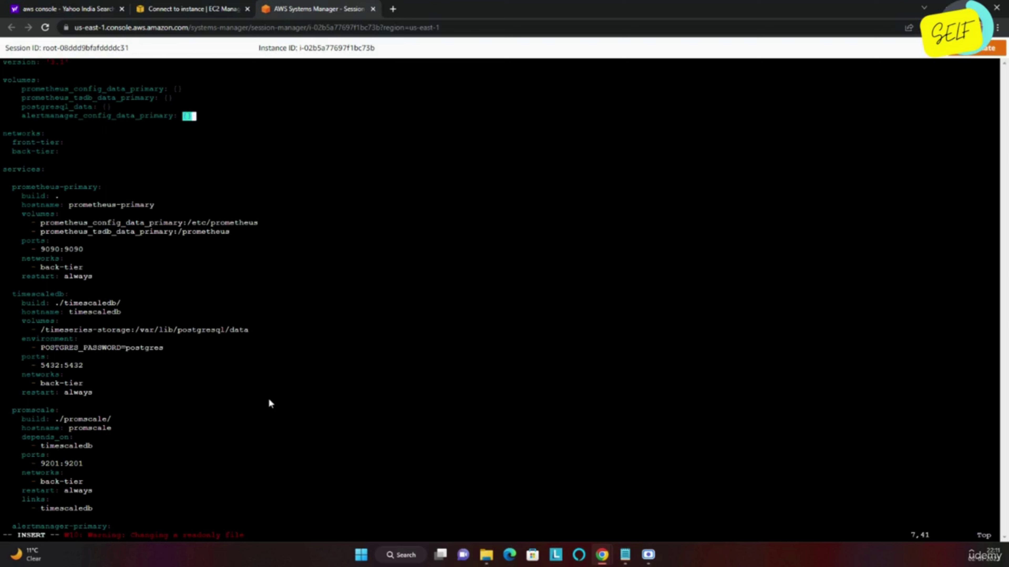
pyautogui.press('Return')
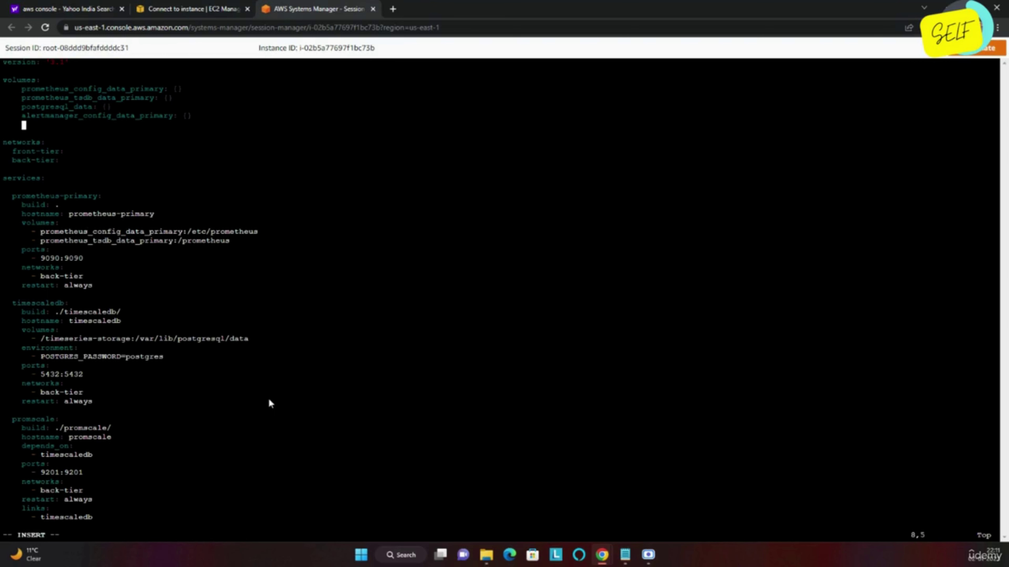
pyautogui.rightClick(369, 147)
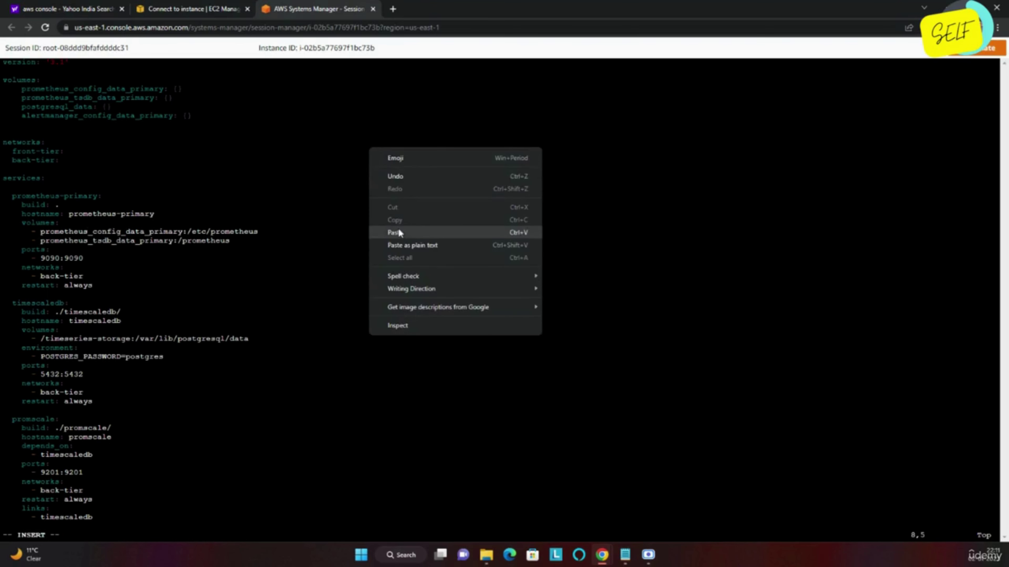
pyautogui.click(399, 231)
pyautogui.write(': {}')
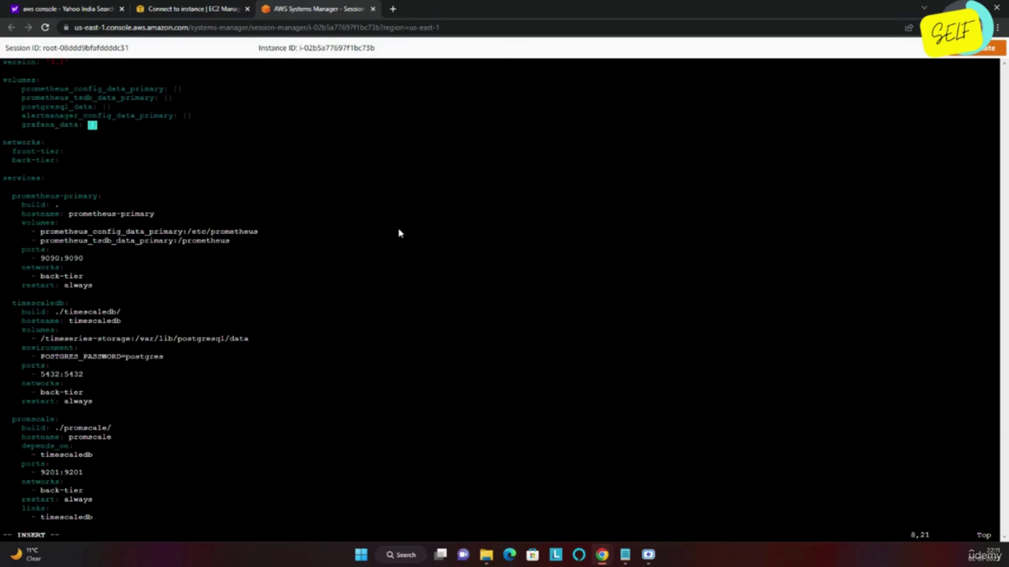
pyautogui.press('Escape')
pyautogui.write(':wq!')
pyautogui.press('Return')
# Run docker-compose up -d, confirm in docker ps that grafana maps port 3000, then return to EC2.
pyautogui.press('Up')
pyautogui.press('Up')
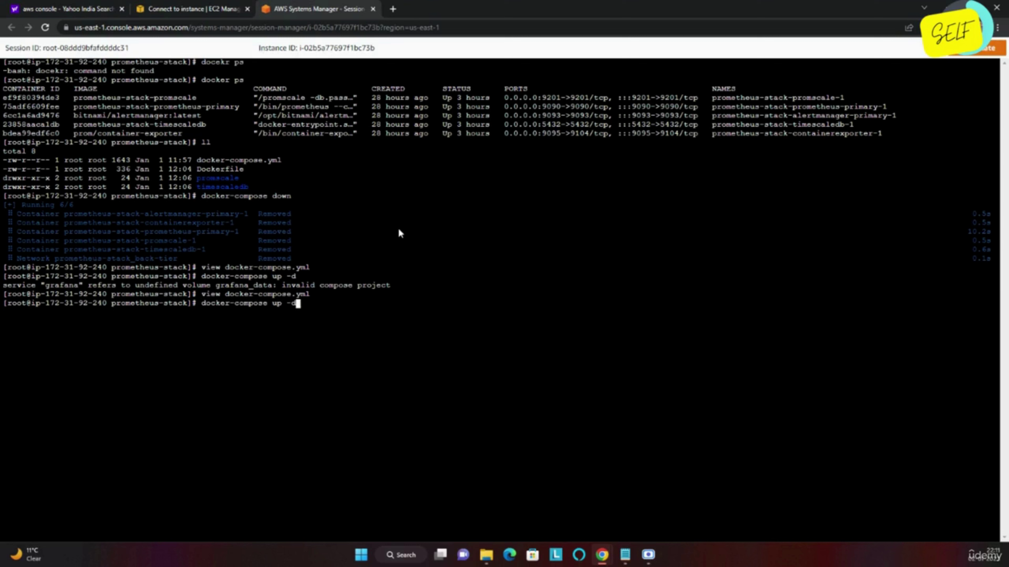
pyautogui.press('Return')
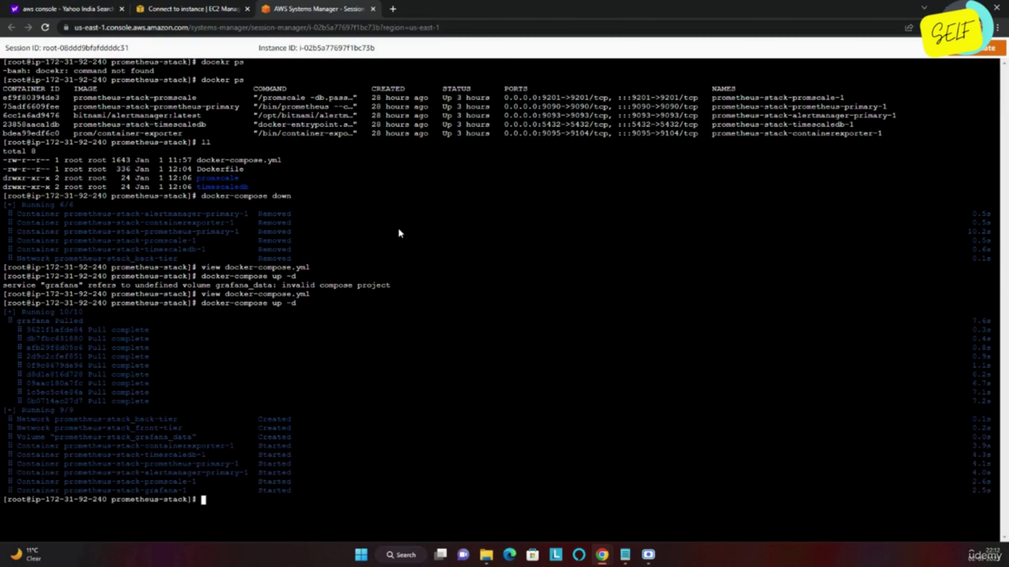
pyautogui.write('docker ps')
pyautogui.press('Return')
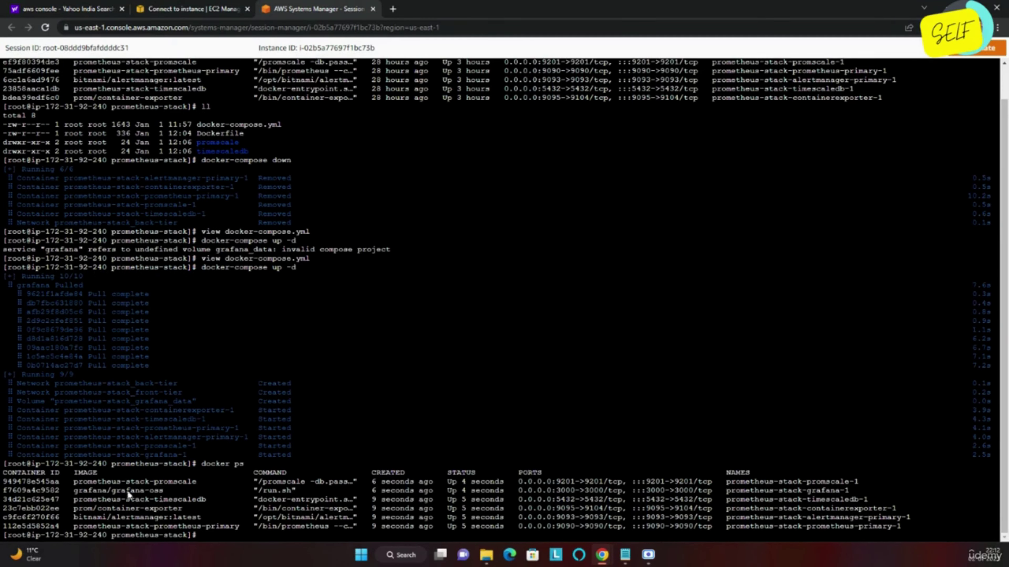
pyautogui.moveTo(119, 491); pyautogui.dragTo(474, 489)
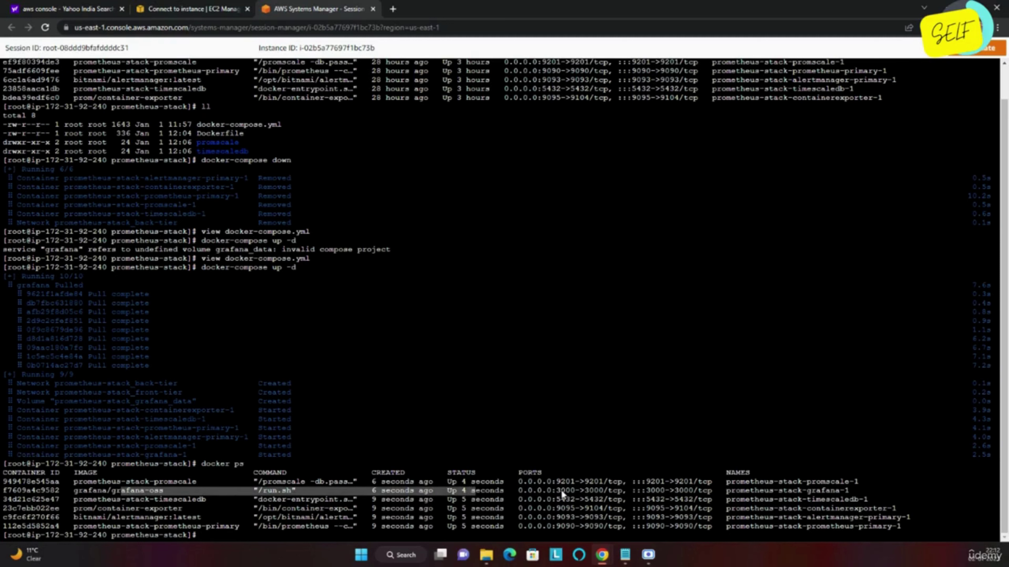
pyautogui.moveTo(558, 490); pyautogui.dragTo(599, 492)
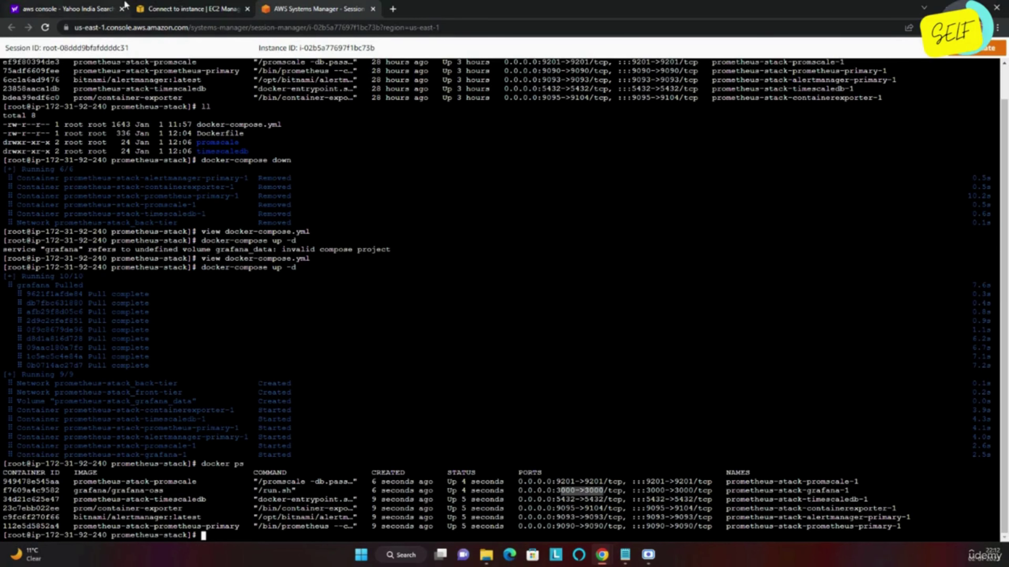
pyautogui.click(181, 6)
pyautogui.click(155, 80)
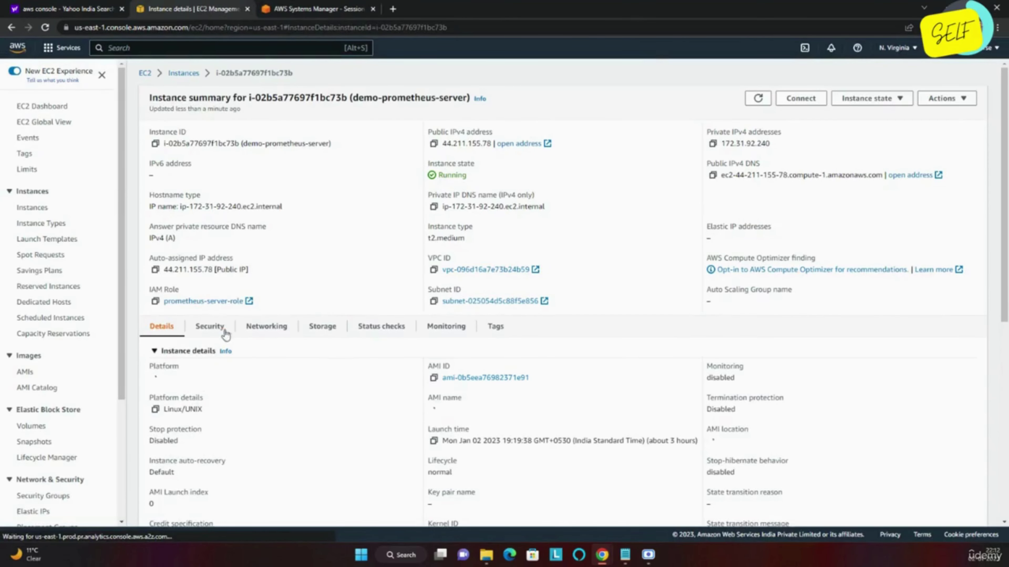
# Add a launch-wizard-1 inbound rule allowing TCP port 3000 from My IP and save it.
pyautogui.click(208, 329)
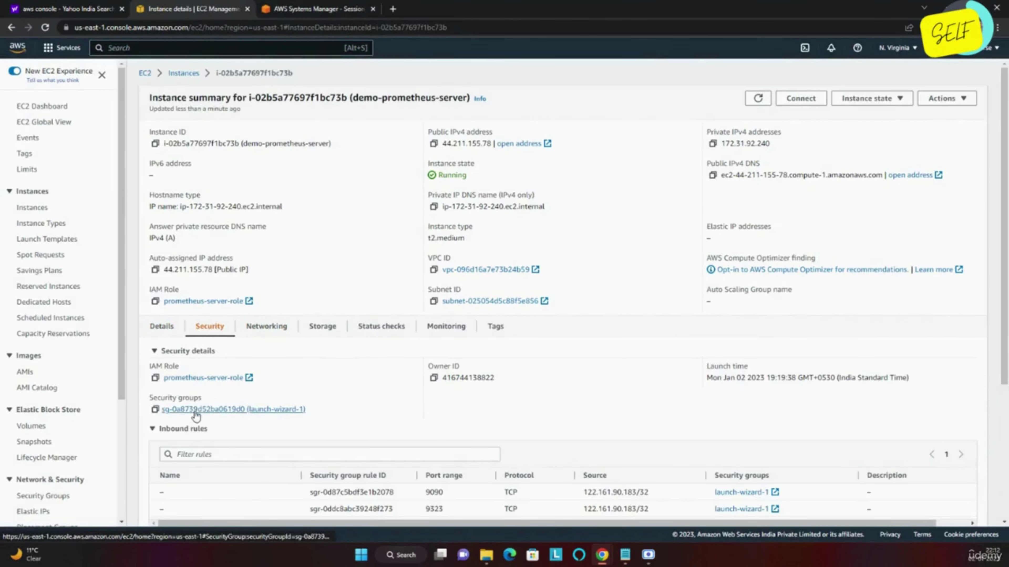
pyautogui.click(190, 410)
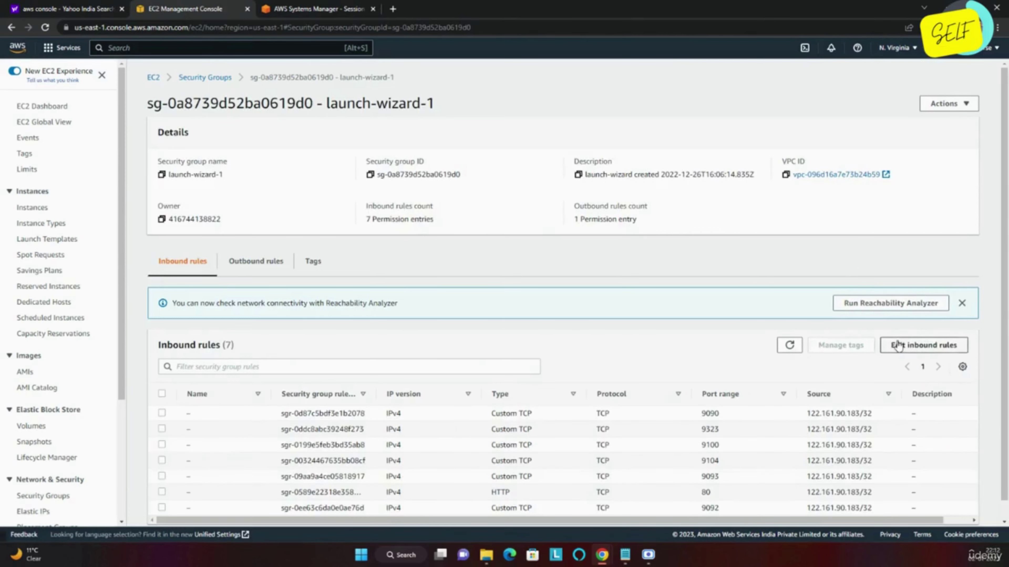
pyautogui.click(898, 345)
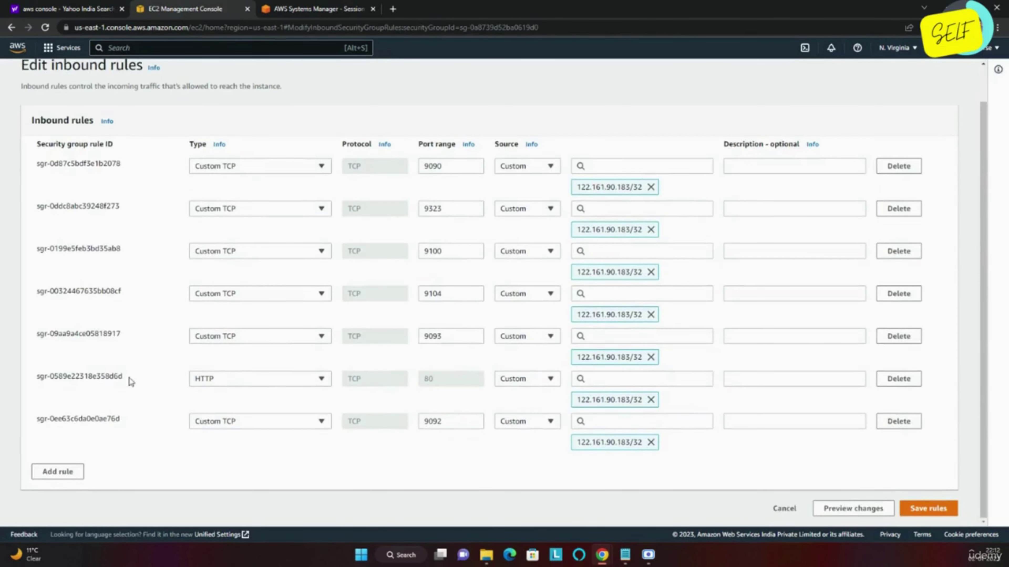
pyautogui.click(52, 474)
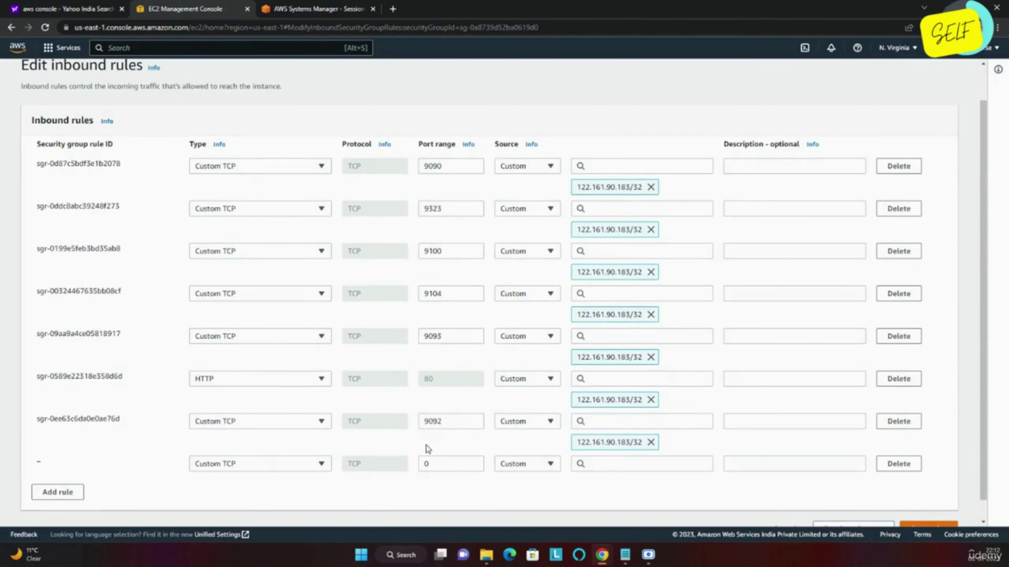
pyautogui.click(442, 465)
pyautogui.press('BackSpace')
pyautogui.write('3000')
pyautogui.click(547, 465)
pyautogui.click(537, 447)
pyautogui.scroll(-2, 538, 445)
pyautogui.click(930, 507)
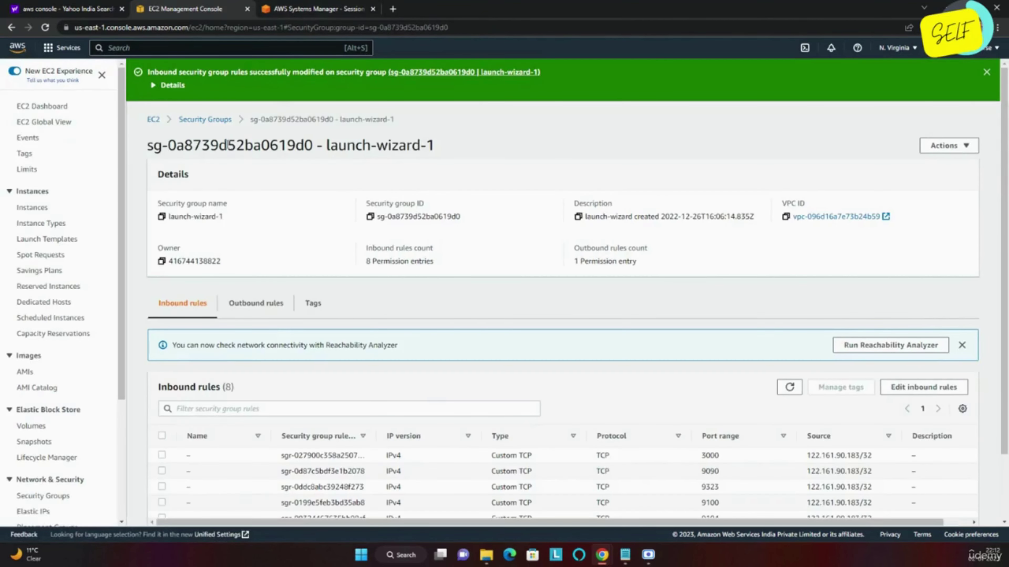
pyautogui.click(154, 119)
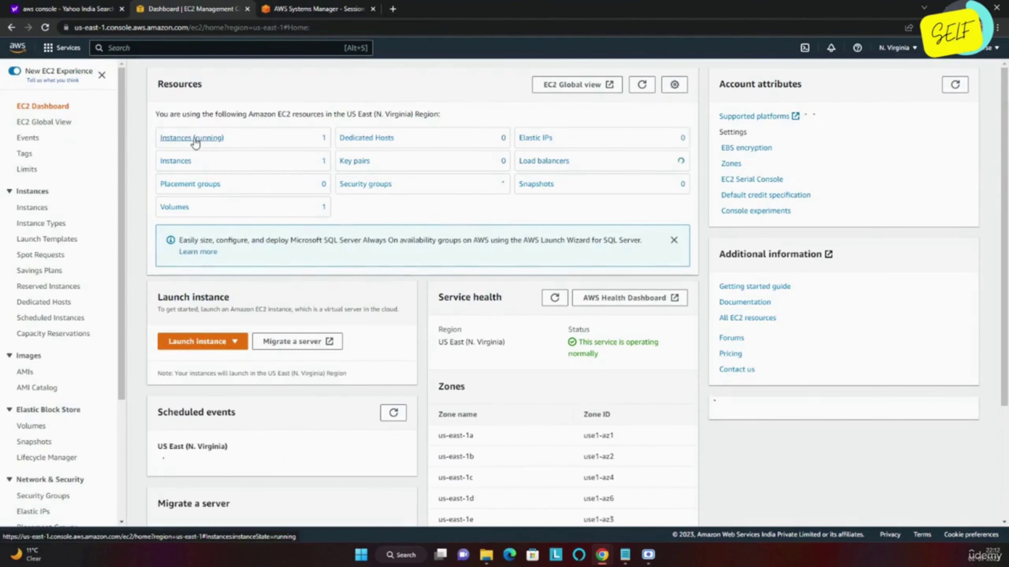
# Copy demo-prometheus-server's public IPv4 address and load it on port 3000 in a new tab.
pyautogui.click(194, 140)
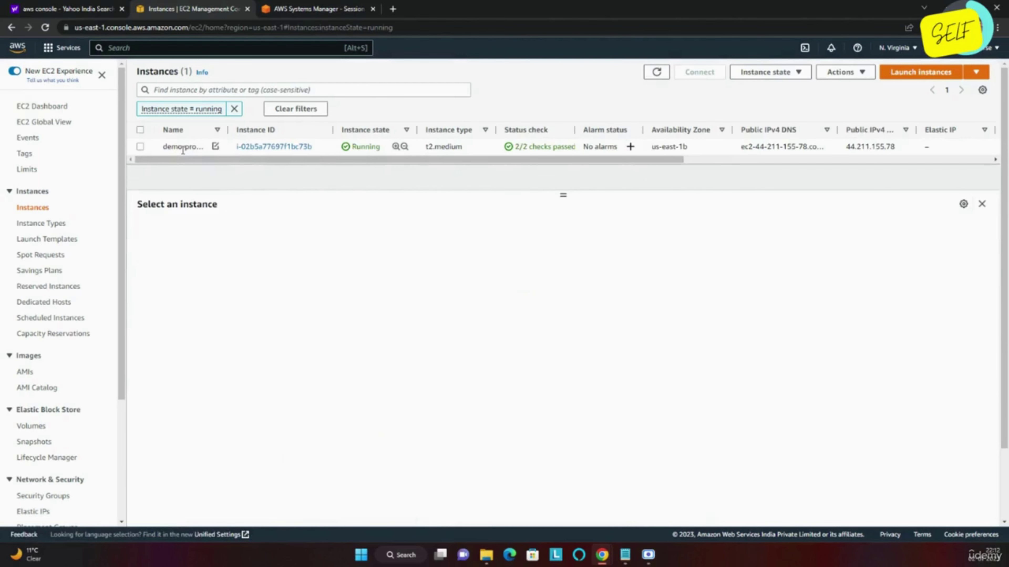
pyautogui.click(183, 150)
pyautogui.click(427, 282)
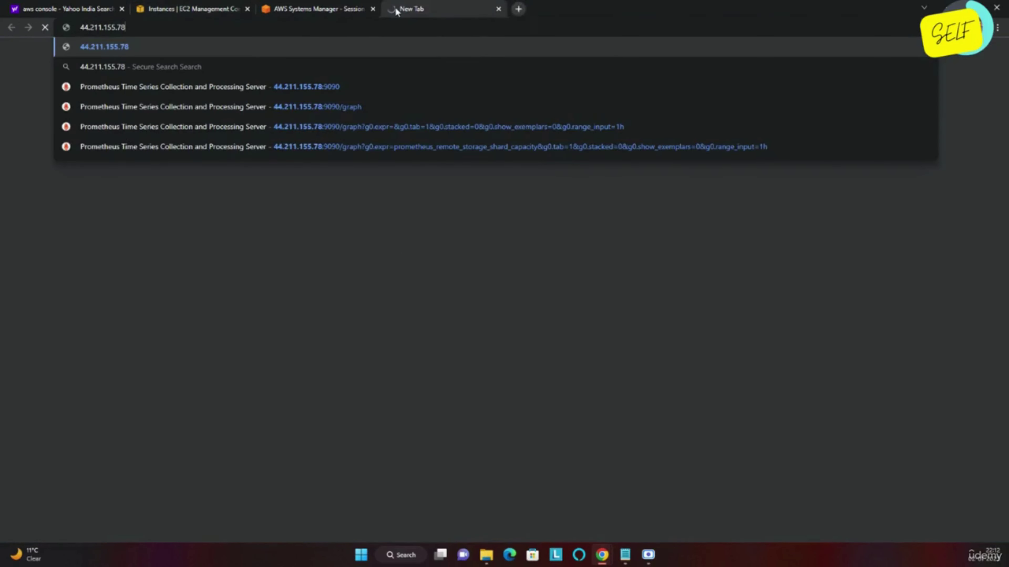
pyautogui.click(394, 9)
pyautogui.hotkey('ctrl', 'v')
pyautogui.write(':')
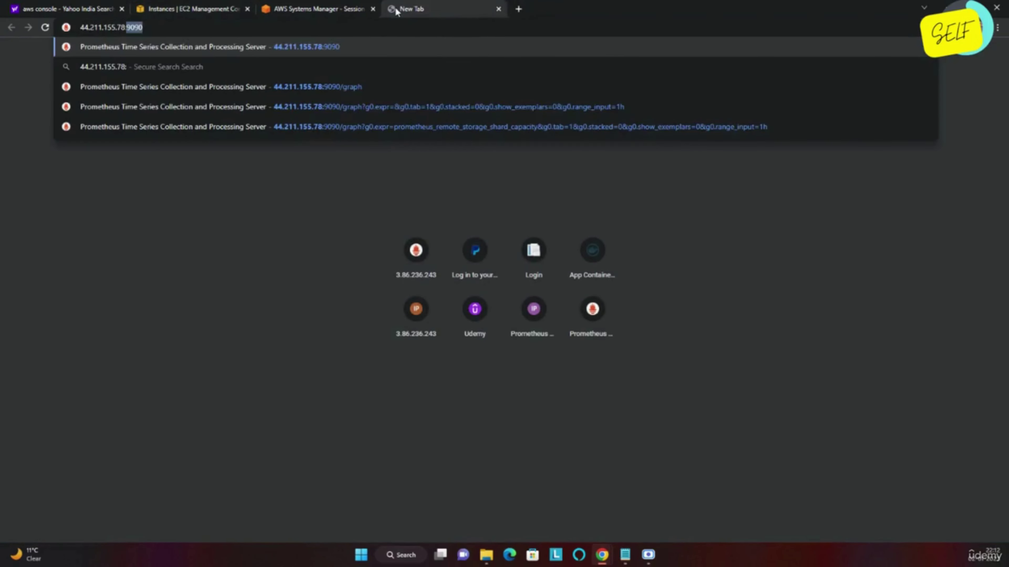
pyautogui.write('3000')
pyautogui.press('Return')
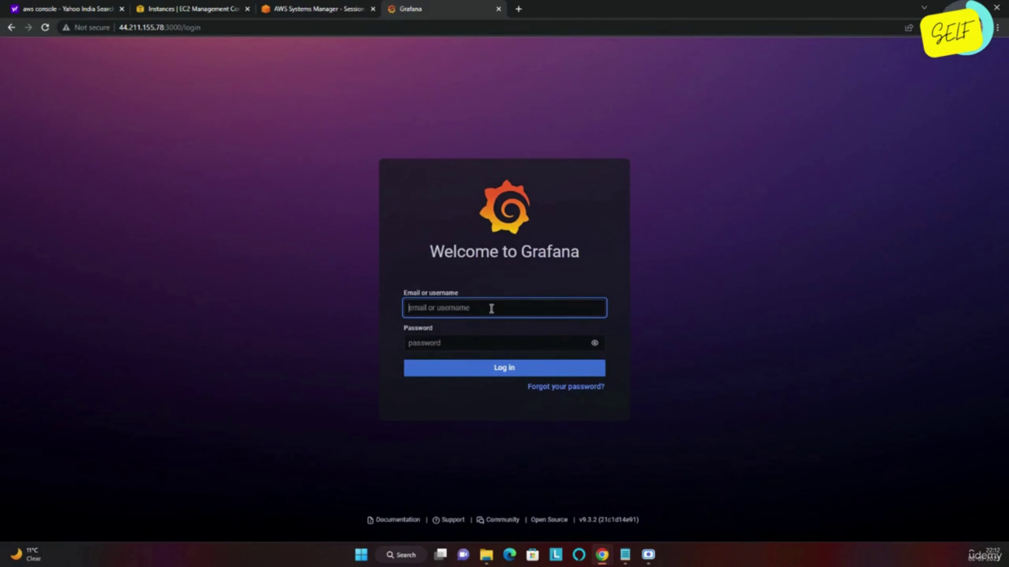
# Log in to Grafana as admin with the default password, correcting a mistyped username.
pyautogui.write('adm')
pyautogui.press('Tab')
pyautogui.write('admin')
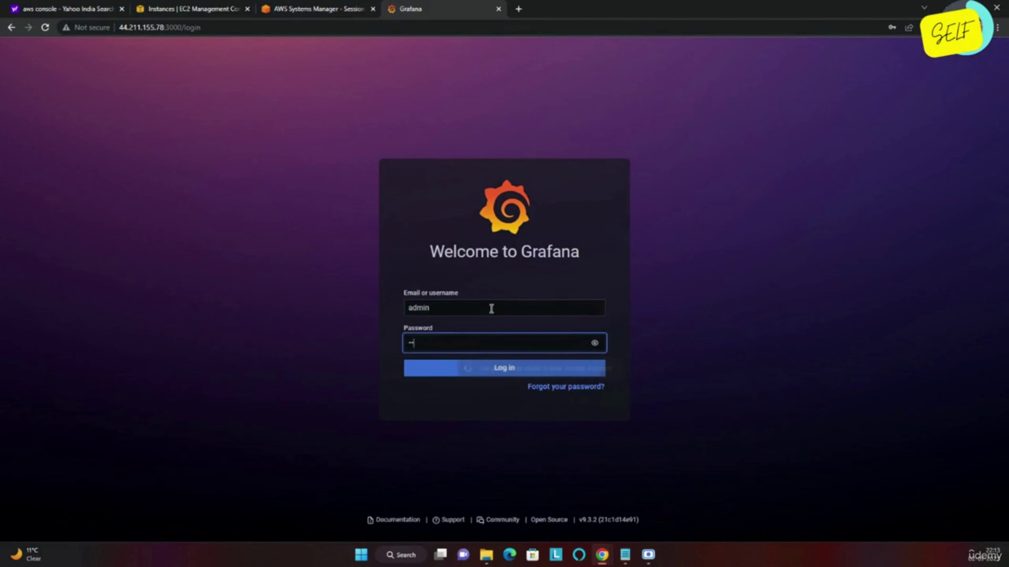
pyautogui.click(455, 308)
pyautogui.hotkey('ctrl', 'a')
pyautogui.write('grafana')
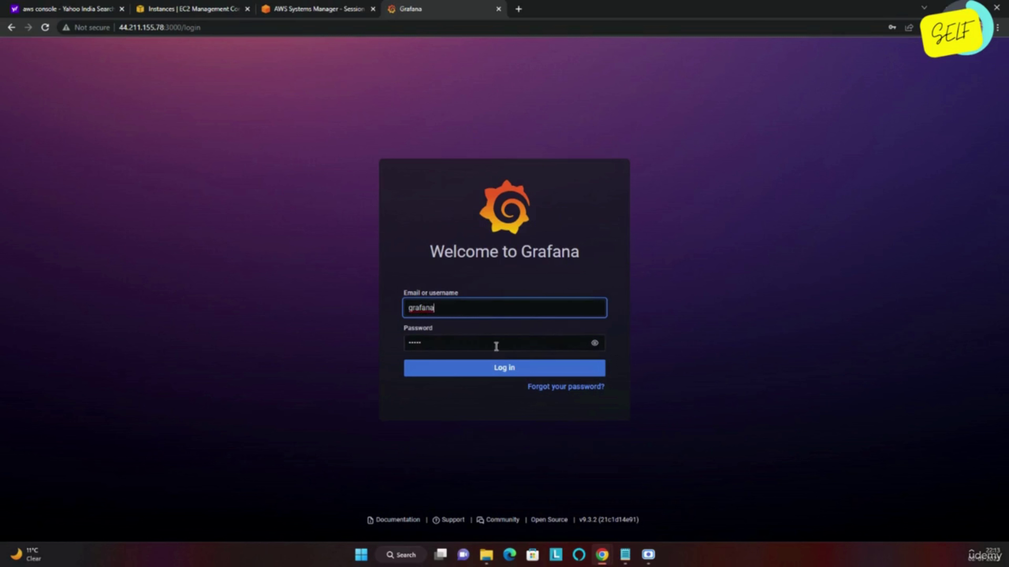
pyautogui.click(476, 373)
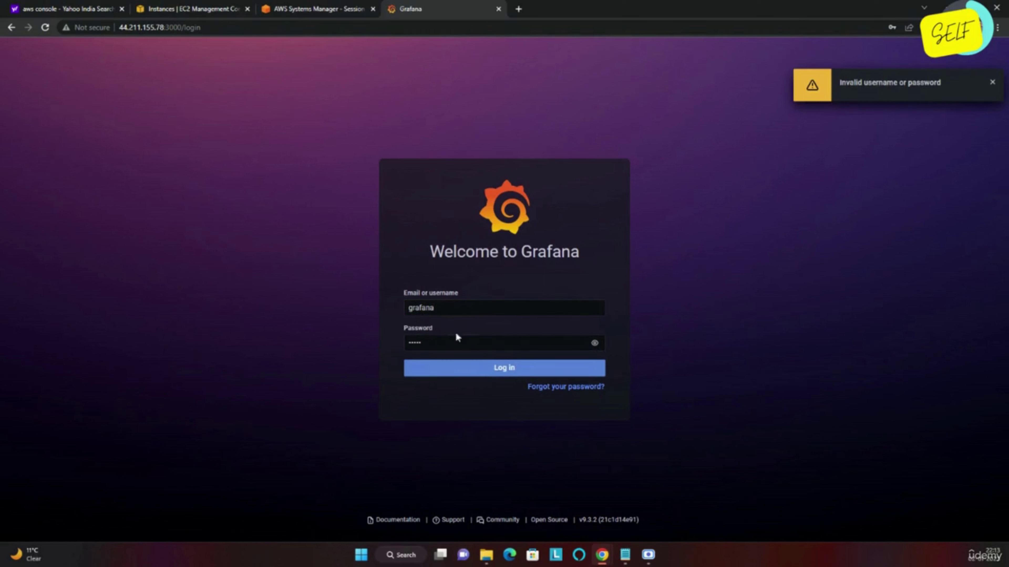
pyautogui.doubleClick(450, 312)
pyautogui.write('admin')
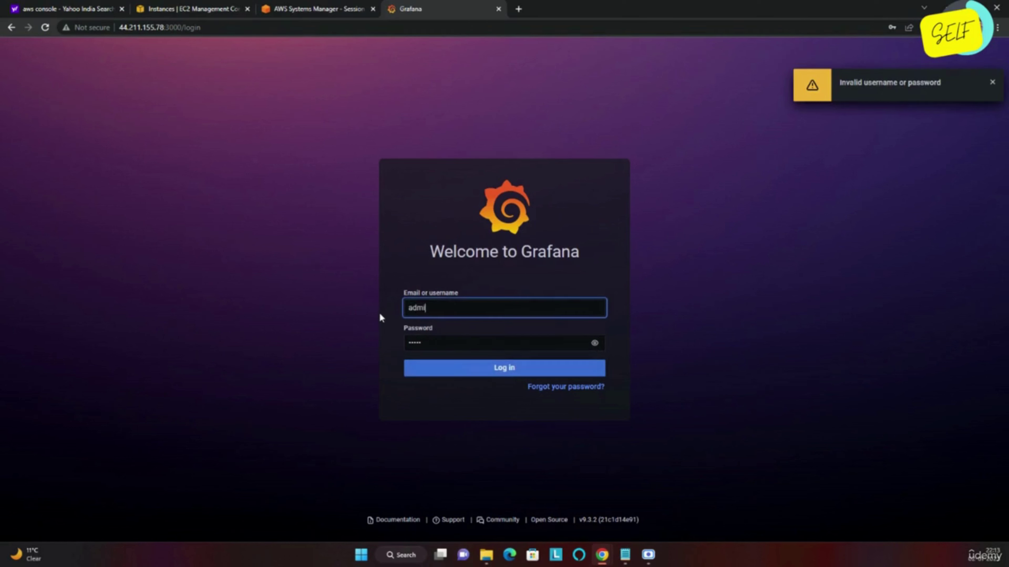
pyautogui.click(450, 369)
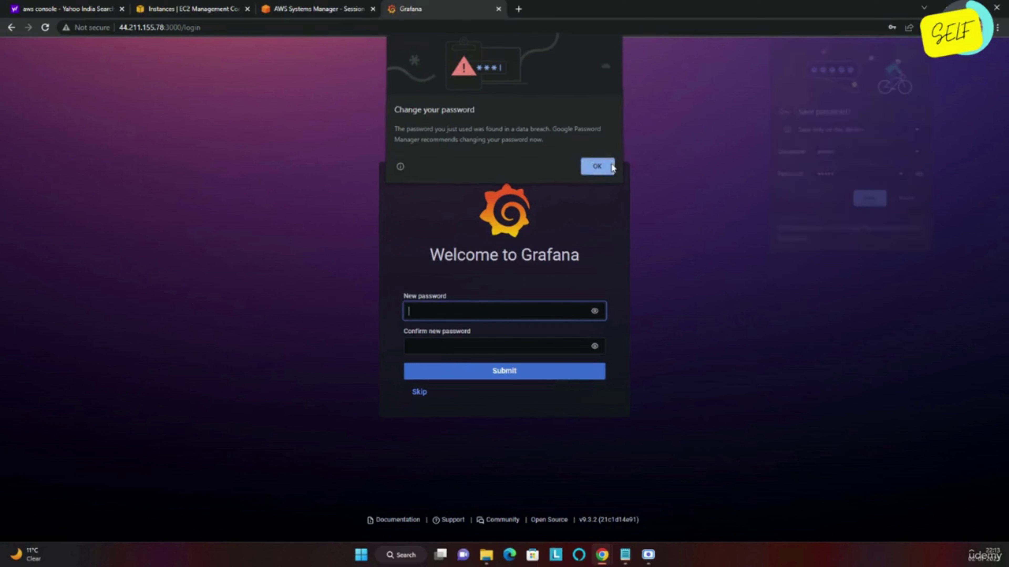
# Dismiss Chrome's password prompts, then enter and confirm a new admin password.
pyautogui.click(597, 168)
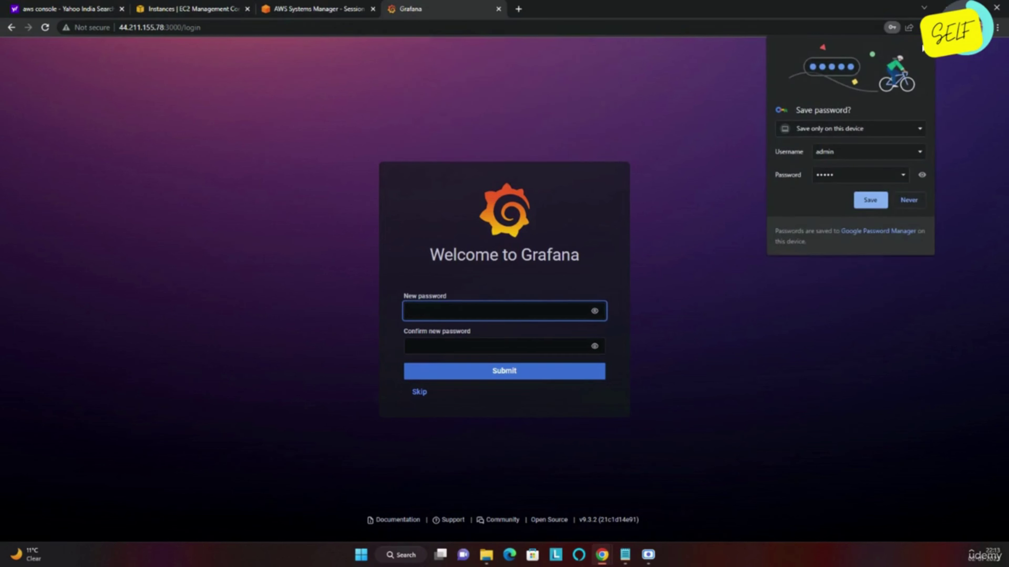
pyautogui.click(870, 200)
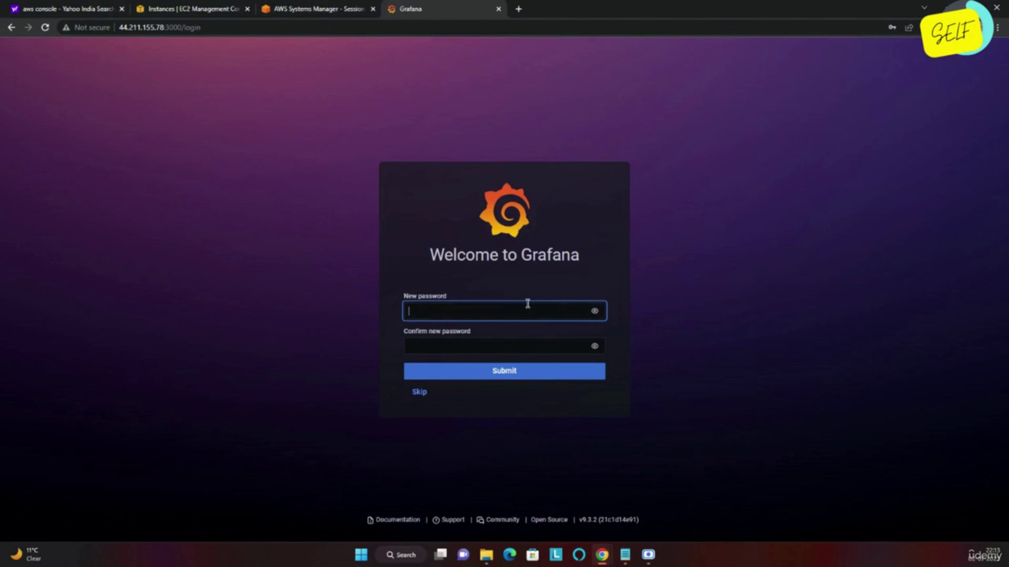
pyautogui.write('••••••••')
pyautogui.click(498, 351)
pyautogui.write('••••')
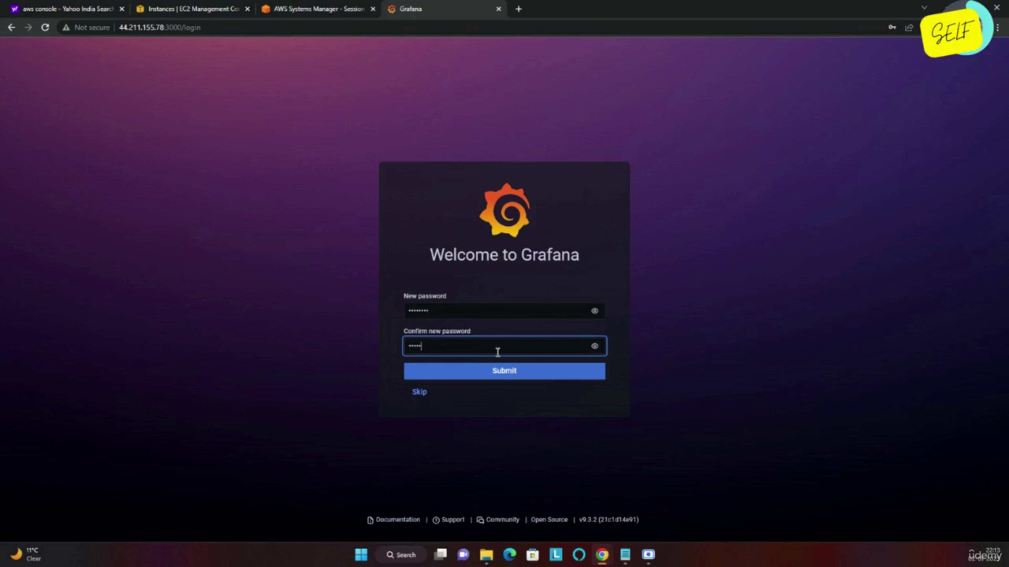
pyautogui.write('•••')
pyautogui.click(500, 373)
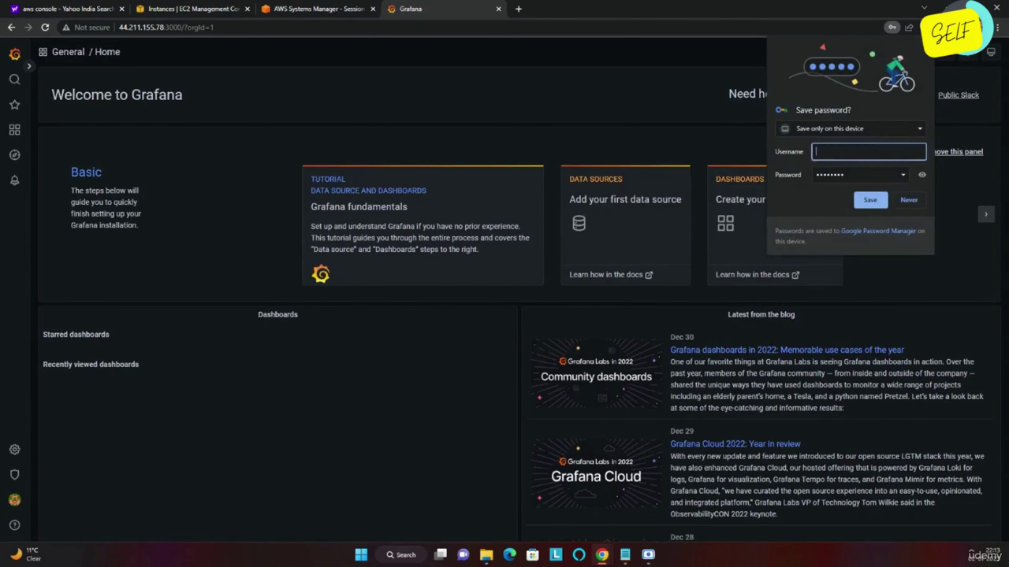
# Open Explore with a Random Walk query on -- Grafana -- and bring up the data source picker.
pyautogui.click(512, 108)
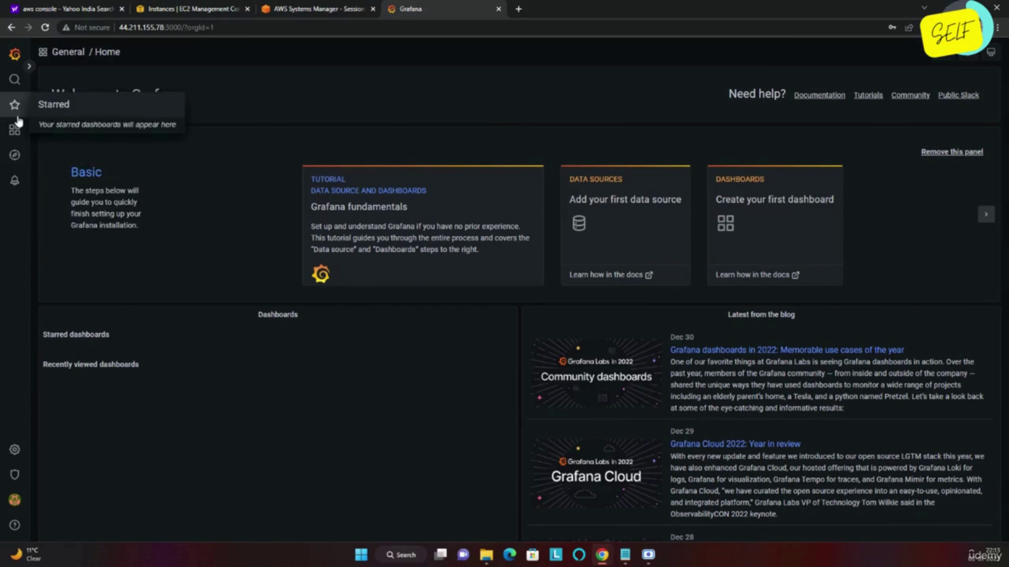
pyautogui.moveTo(16, 131)
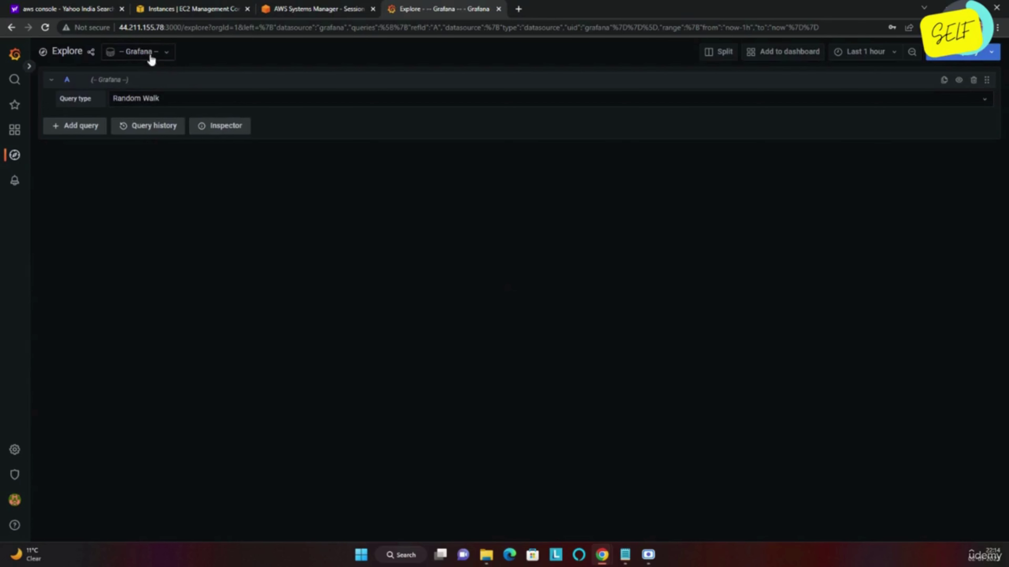
pyautogui.click(160, 55)
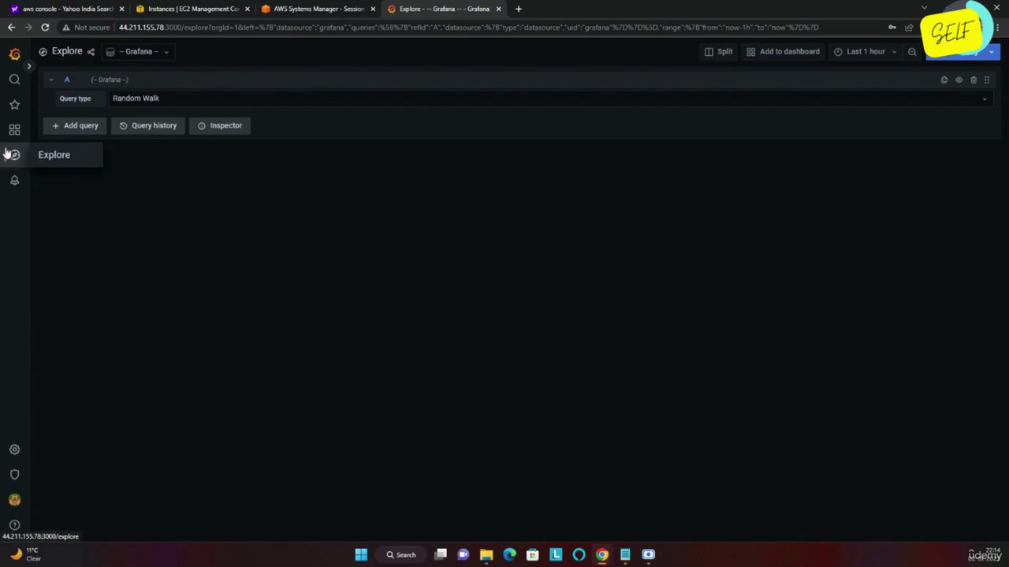
# From the dashboards list, create a new folder named 'Infrastructure'.
pyautogui.click(14, 133)
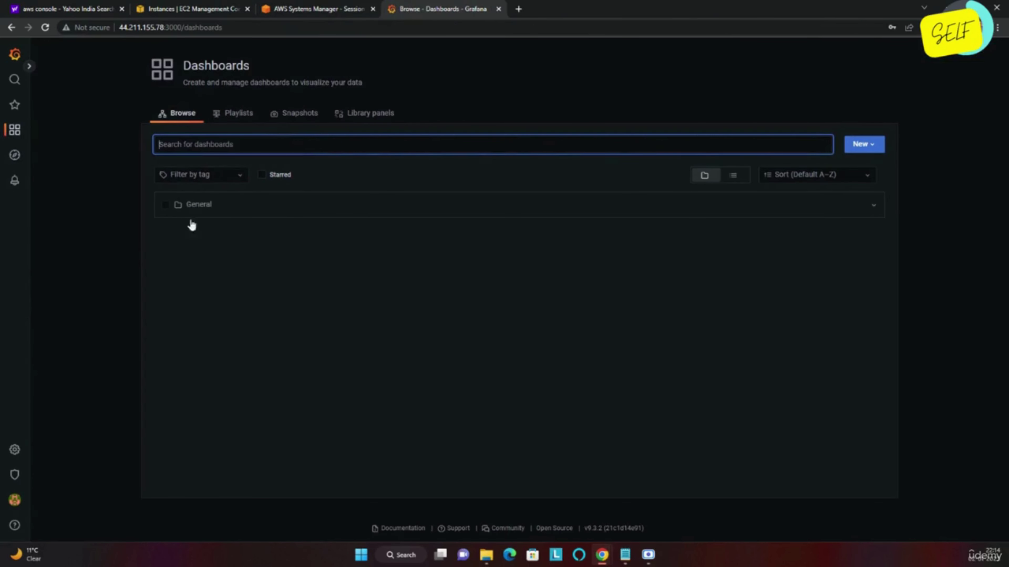
pyautogui.click(864, 144)
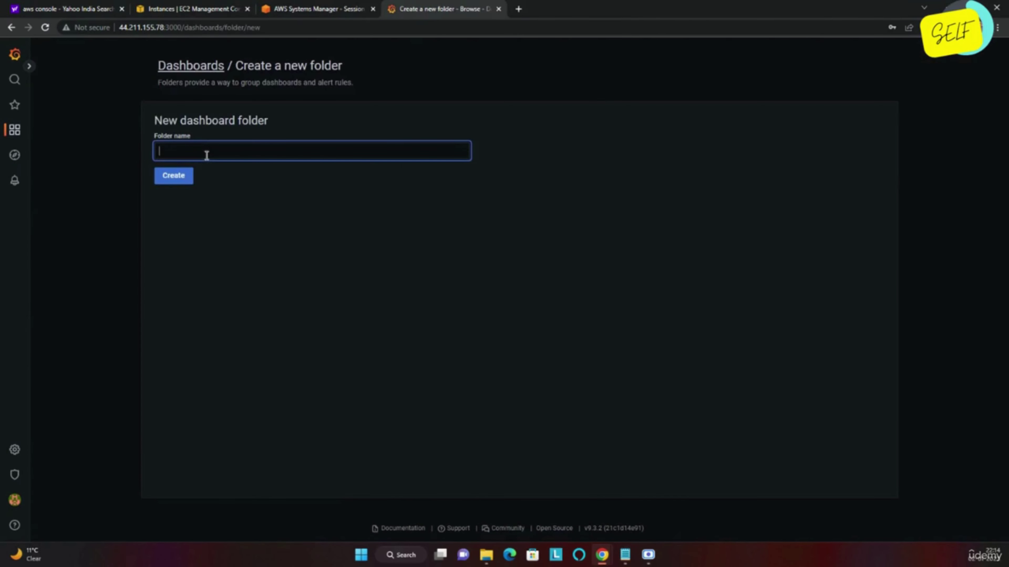
pyautogui.write('Infrast')
pyautogui.press('BackSpace')
pyautogui.press('BackSpace')
pyautogui.press('BackSpace')
pyautogui.press('BackSpace')
pyautogui.press('BackSpace')
pyautogui.press('BackSpace')
pyautogui.press('BackSpace')
pyautogui.write('Infrastur')
pyautogui.press('BackSpace')
pyautogui.write('ructure')
pyautogui.click(171, 178)
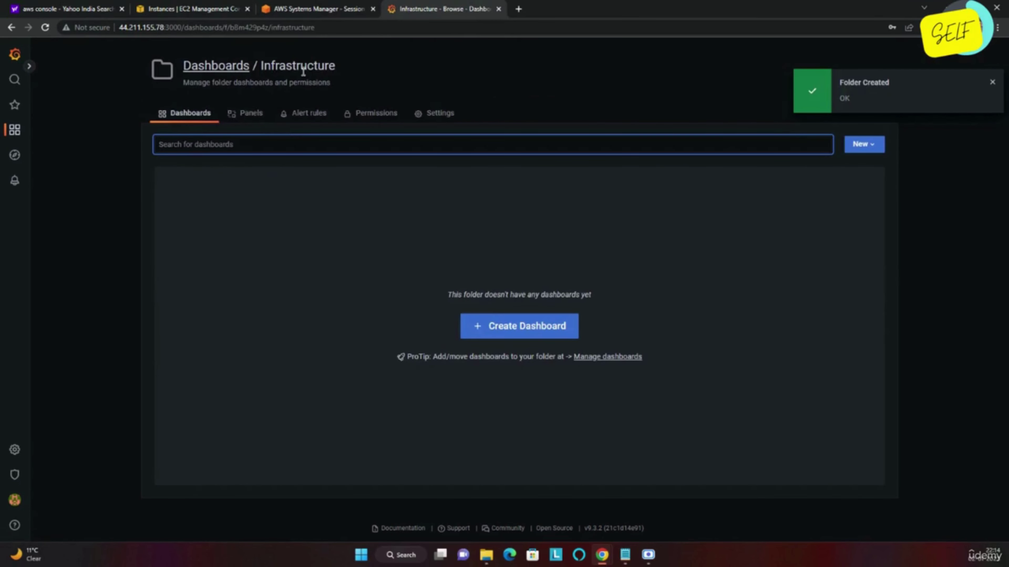
# Return to Browse Dashboards, where Infrastructure now sits beside General.
pyautogui.click(173, 119)
pyautogui.moveTo(12, 135)
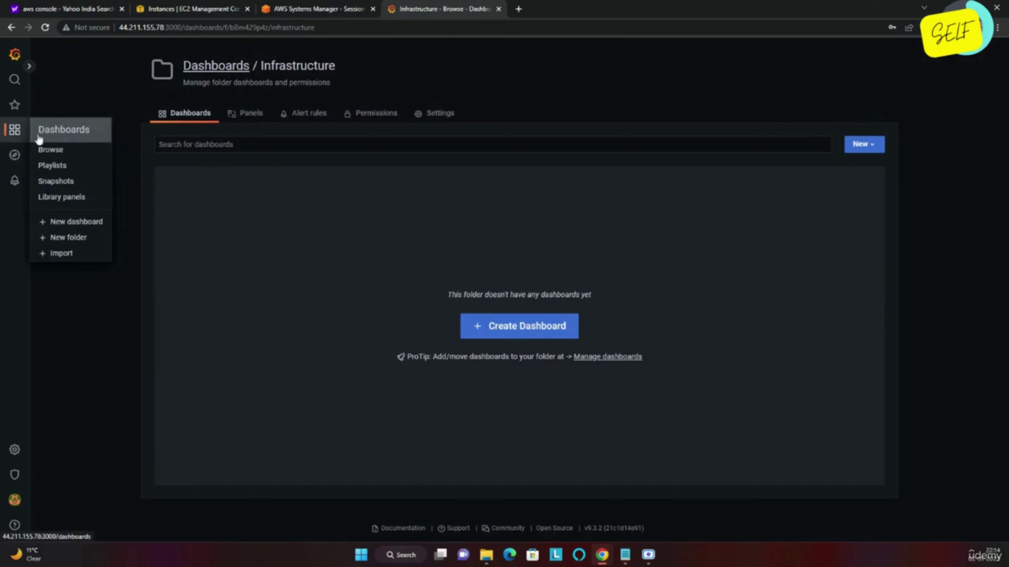
pyautogui.click(47, 150)
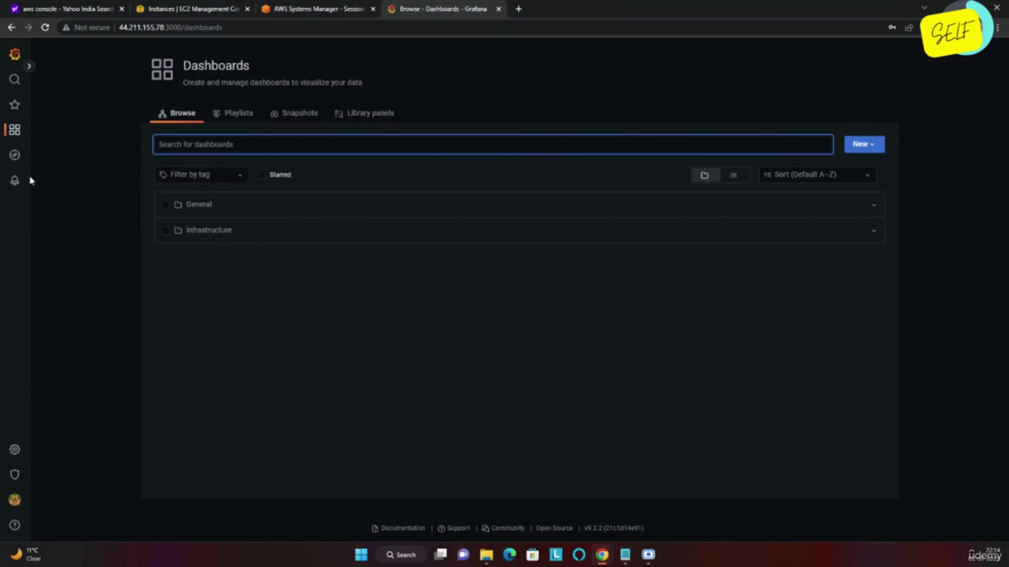
# Scroll through the available data source types, then open the empty Data sources configuration page.
pyautogui.moveTo(15, 130)
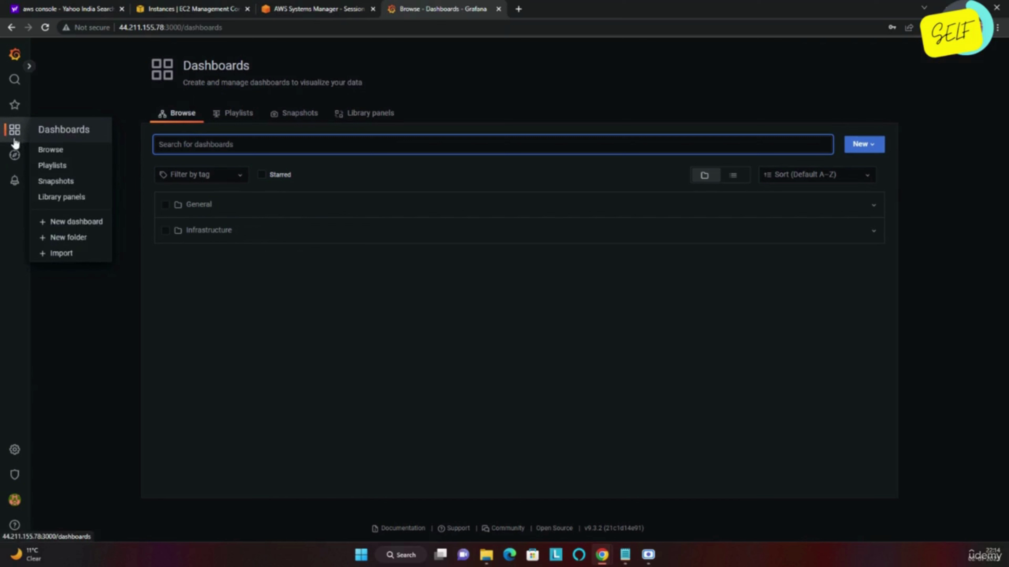
pyautogui.click(11, 81)
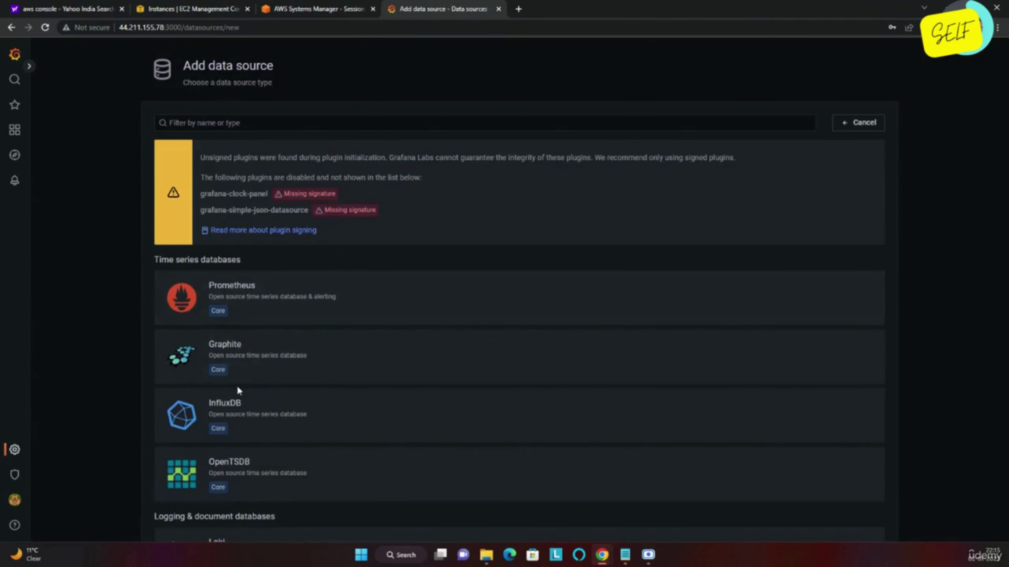
pyautogui.scroll(-15, 237, 391)
pyautogui.scroll(-20, 238, 392)
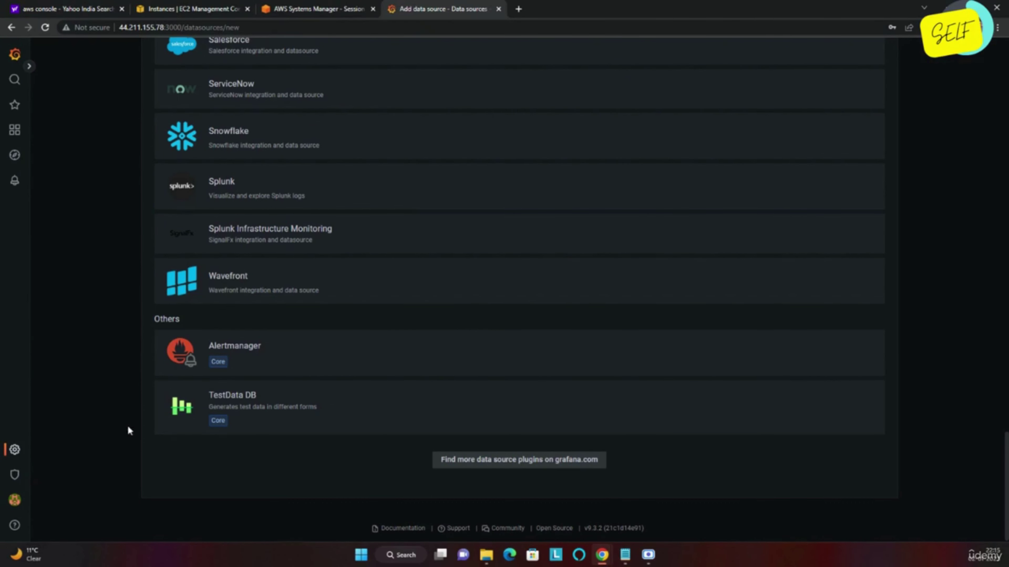
pyautogui.scroll(4, 124, 314)
pyautogui.scroll(10, 124, 314)
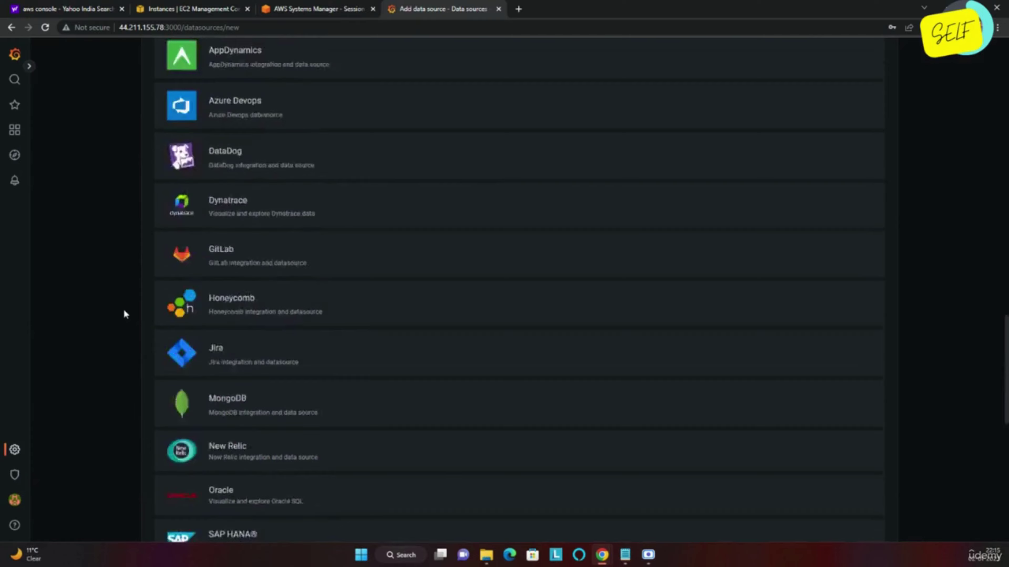
pyautogui.scroll(-11, 125, 314)
pyautogui.scroll(-3, 125, 314)
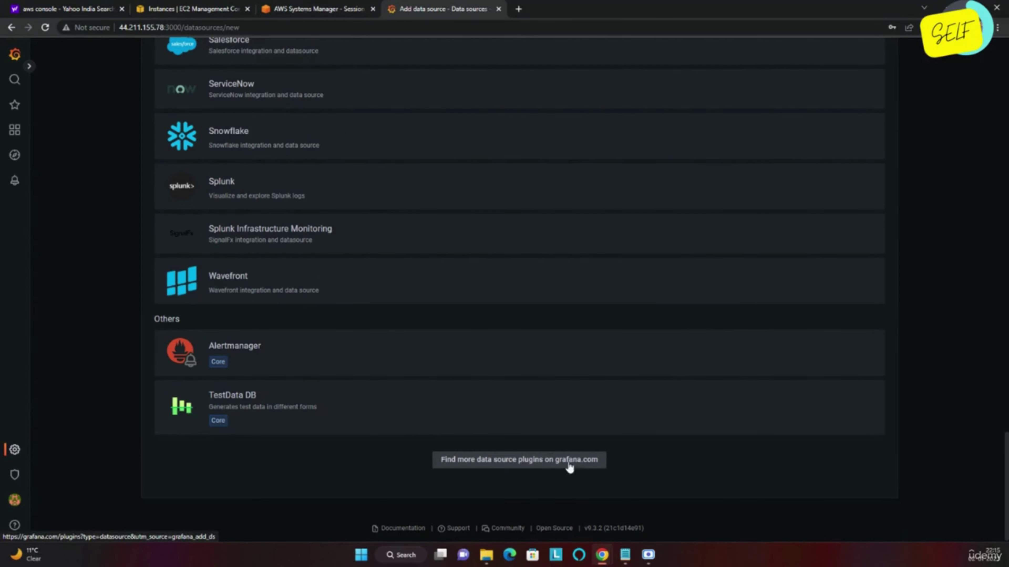
pyautogui.scroll(15, 87, 375)
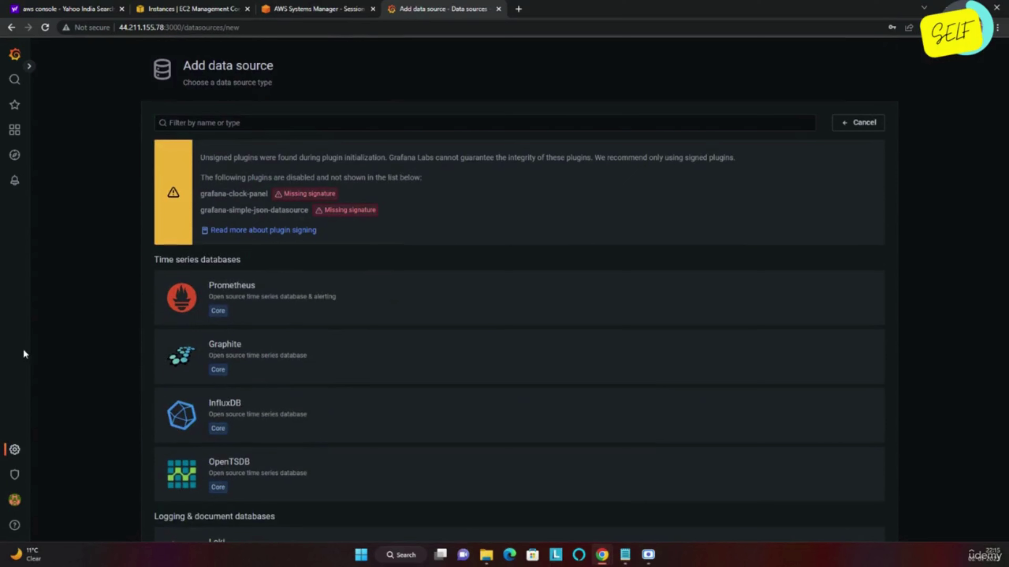
pyautogui.click(14, 451)
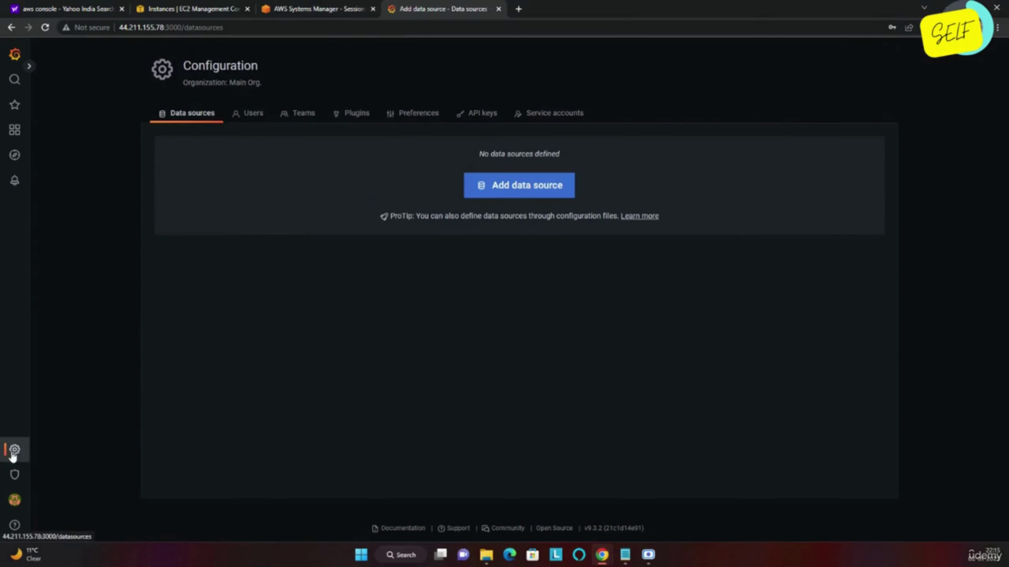
# View the organisation's users, highlighting the admin's e-mail and last-seen time.
pyautogui.click(251, 115)
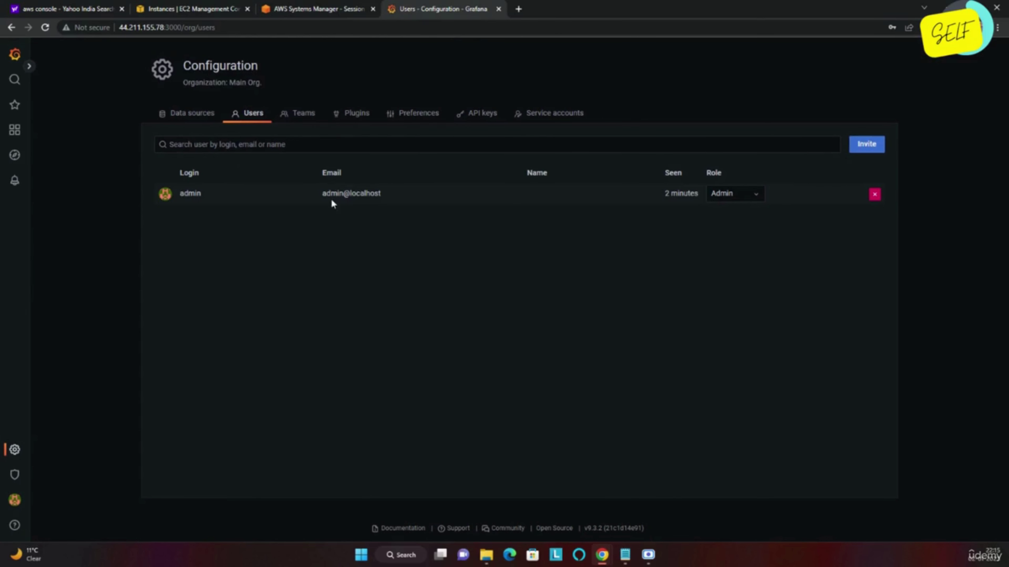
pyautogui.moveTo(331, 199); pyautogui.dragTo(366, 199)
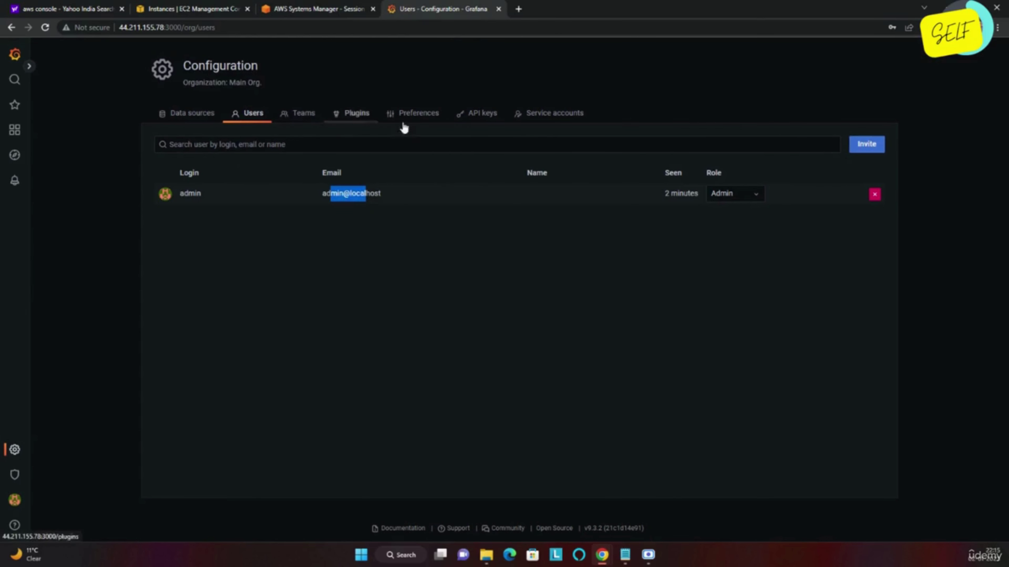
pyautogui.moveTo(657, 195); pyautogui.dragTo(694, 195)
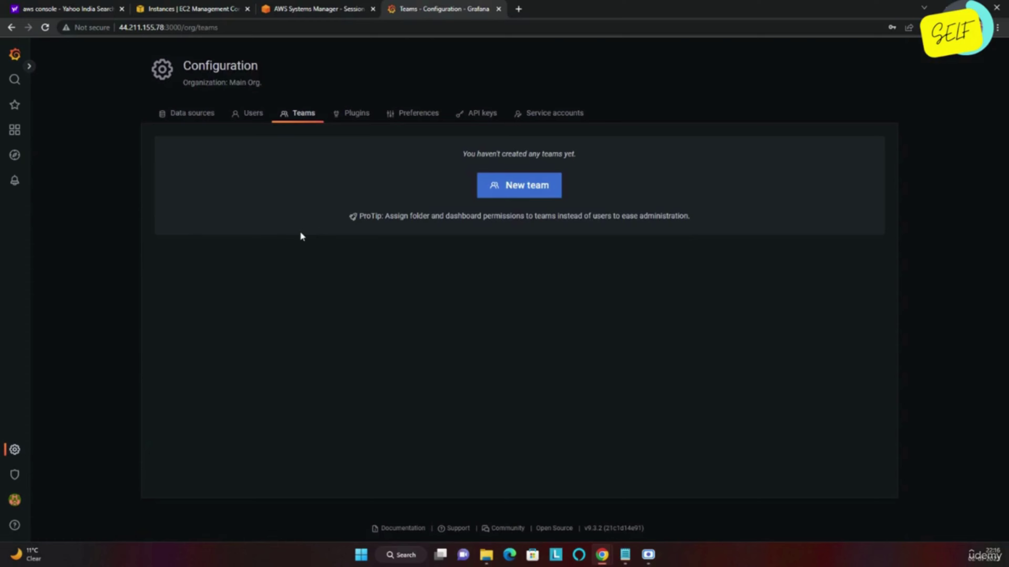
# Browse the installed plugins, noting Clock and SimpleJson disabled for missing signature.
pyautogui.click(354, 116)
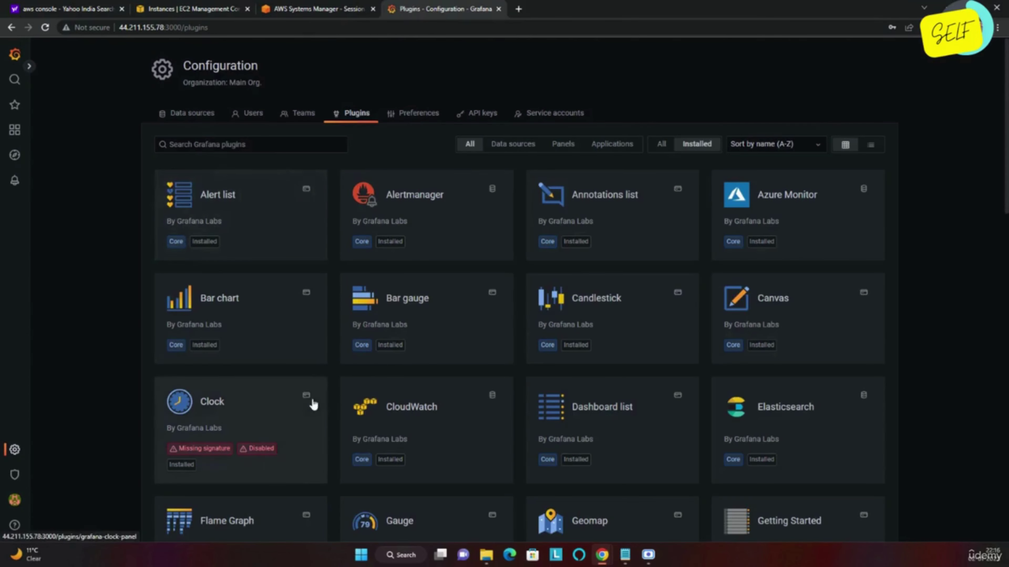
pyautogui.scroll(-15, 312, 403)
pyautogui.scroll(15, 314, 405)
pyautogui.scroll(-12, 514, 427)
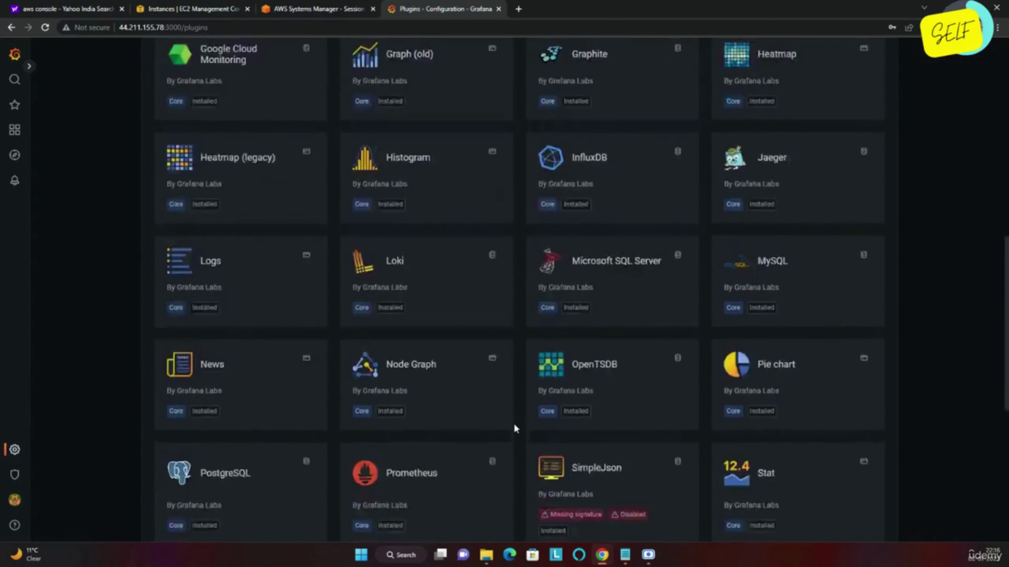
pyautogui.scroll(15, 515, 427)
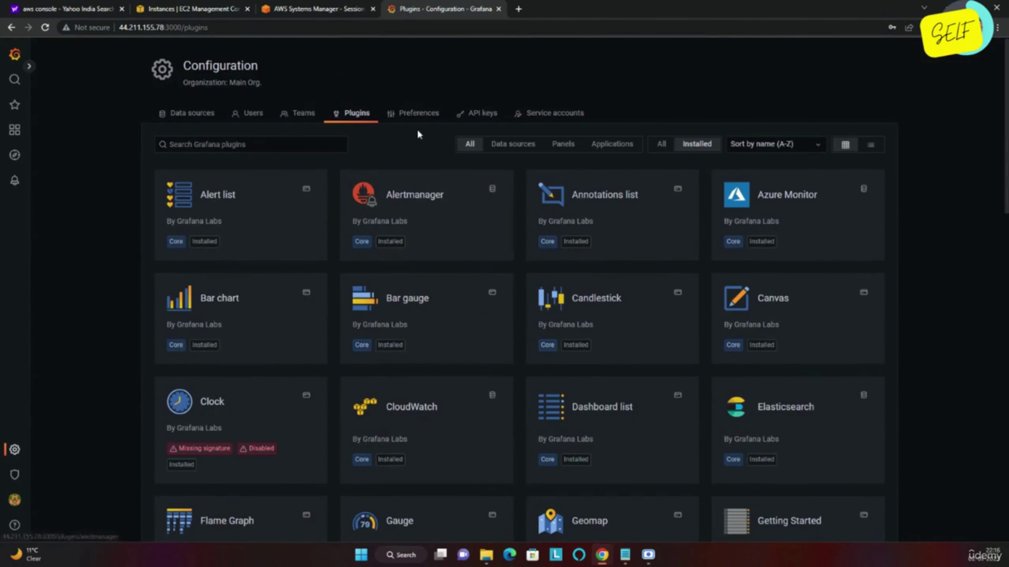
# Open the organisation Preferences tab in Configuration.
pyautogui.click(419, 118)
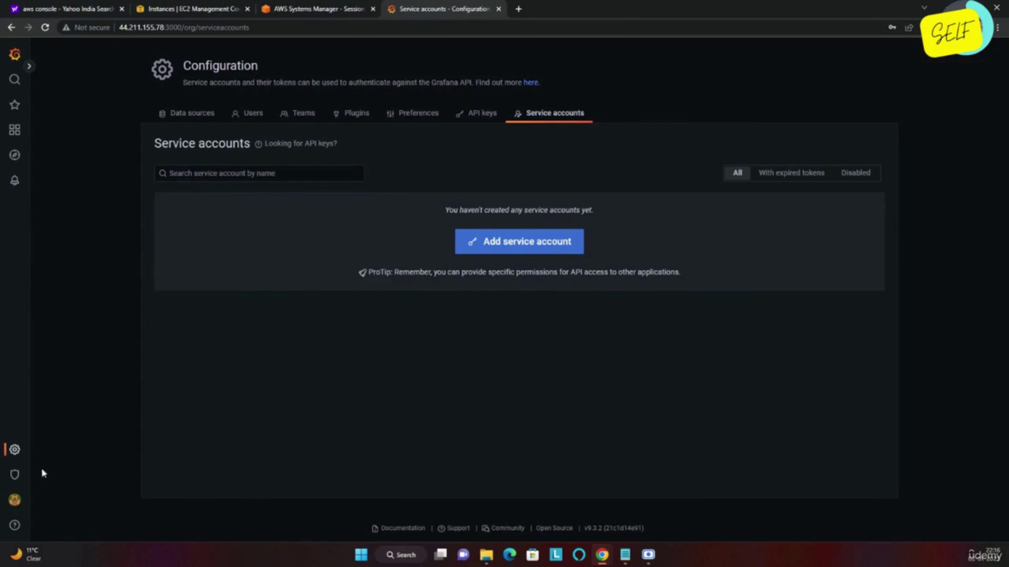
pyautogui.moveTo(15, 488)
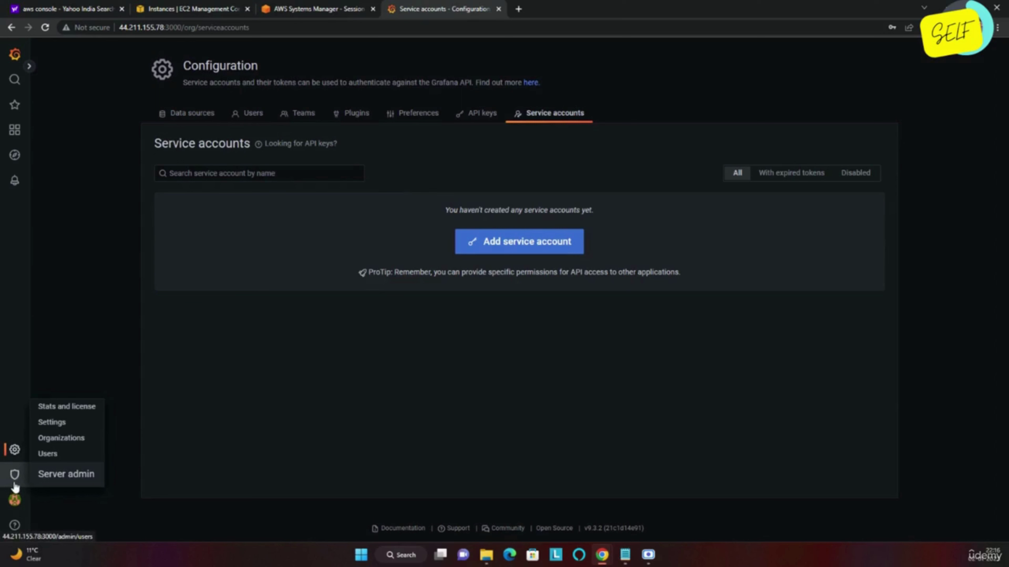